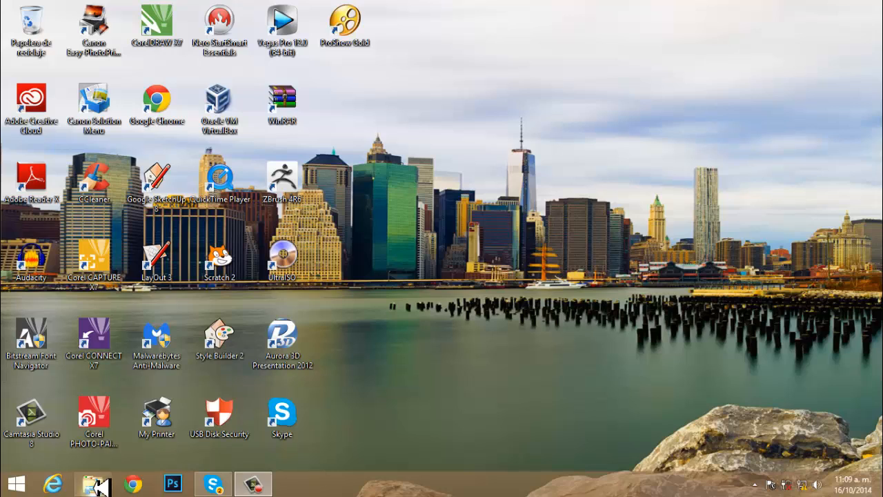
# - Open the Proyecto Contable 2014 database from the client's "ejercicio crear tablas sector hospitalario" folder, under documentos 2014\Clientes on drive D
pyautogui.click(92, 483)
pyautogui.doubleClick(323, 183)
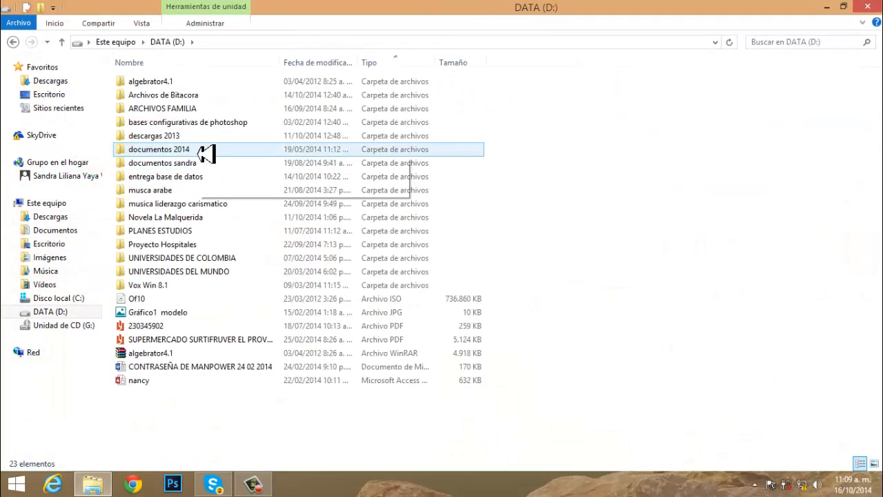
pyautogui.doubleClick(166, 157)
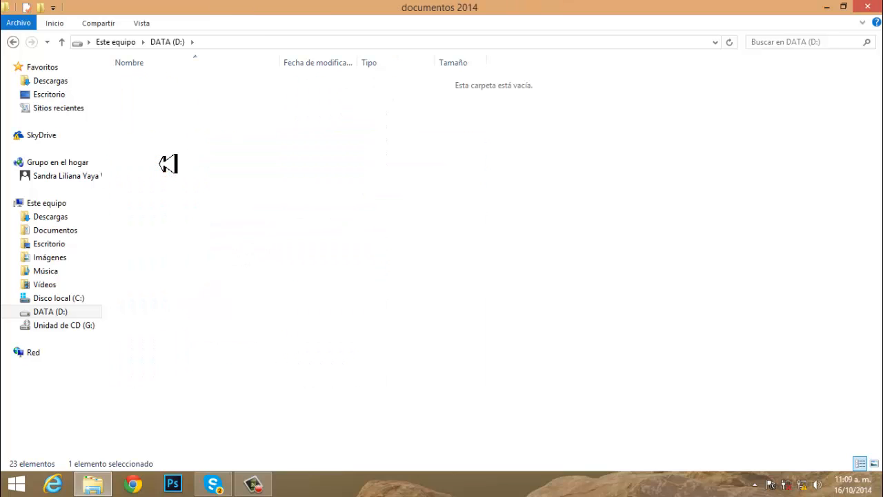
pyautogui.doubleClick(134, 85)
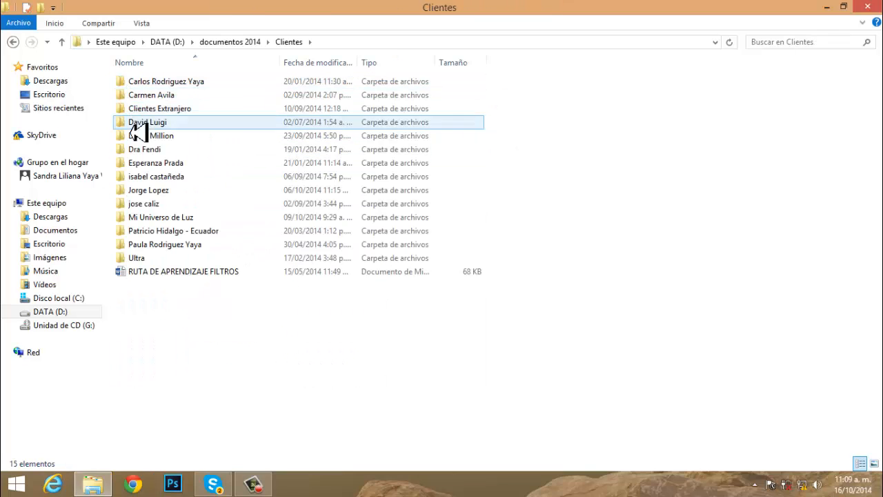
pyautogui.doubleClick(143, 191)
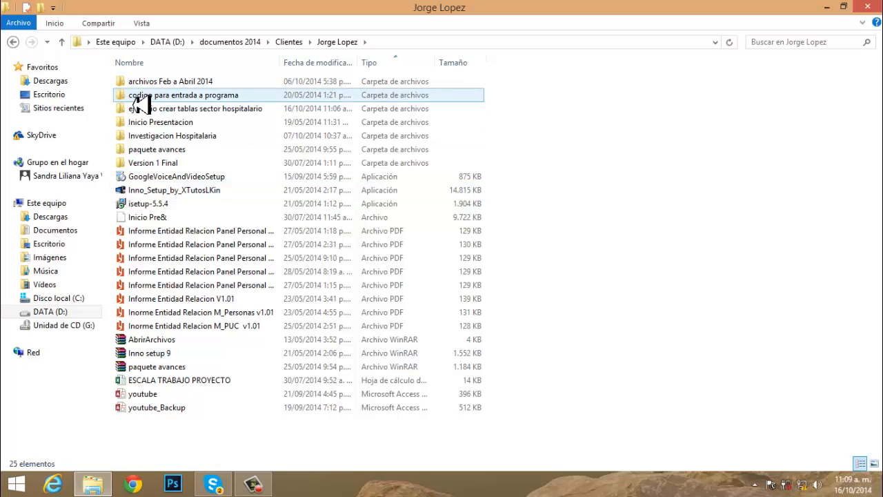
pyautogui.doubleClick(145, 111)
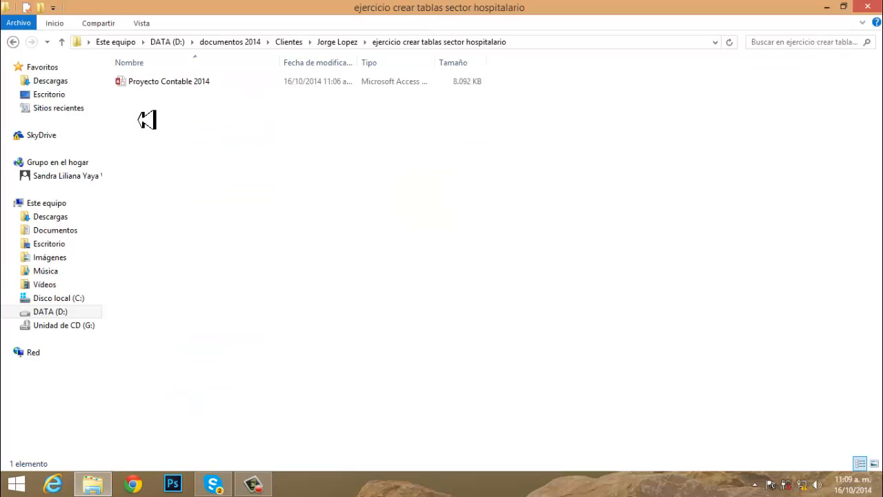
pyautogui.doubleClick(152, 88)
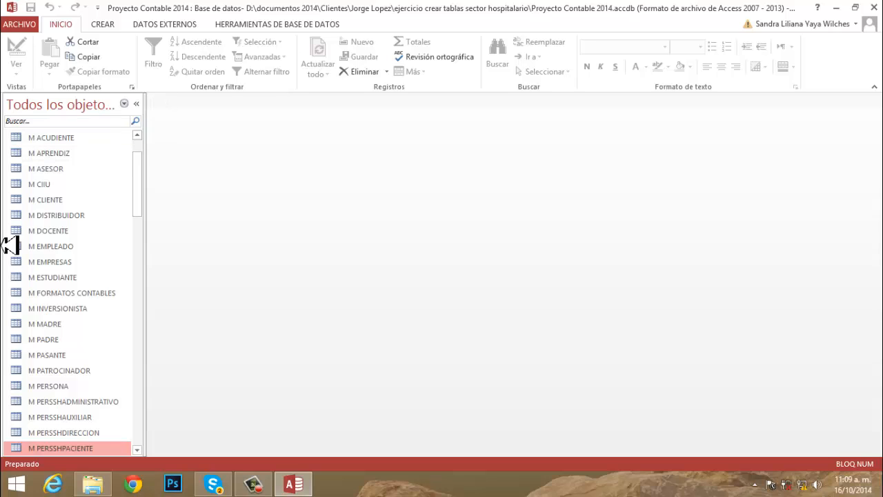
# - Open the M PERSSHPACIENTE table in Design view and collapse the navigation pane
pyautogui.click(138, 451)
pyautogui.click(138, 451)
pyautogui.click(138, 451)
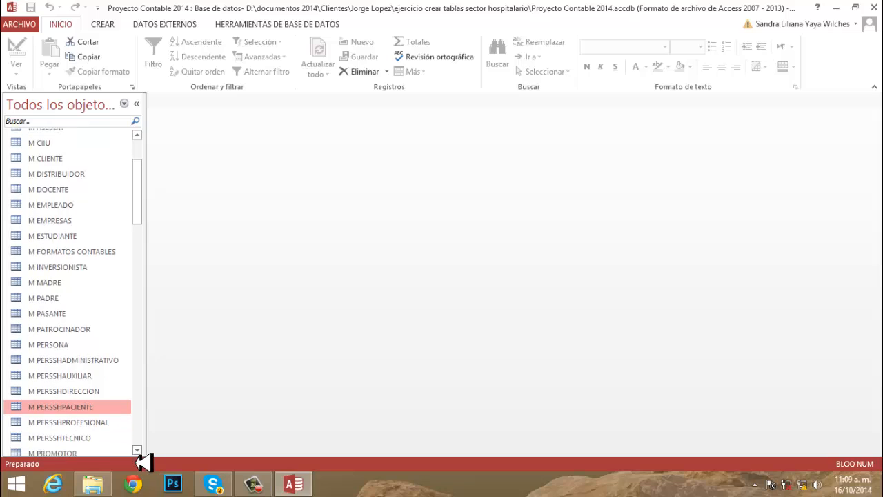
pyautogui.doubleClick(89, 411)
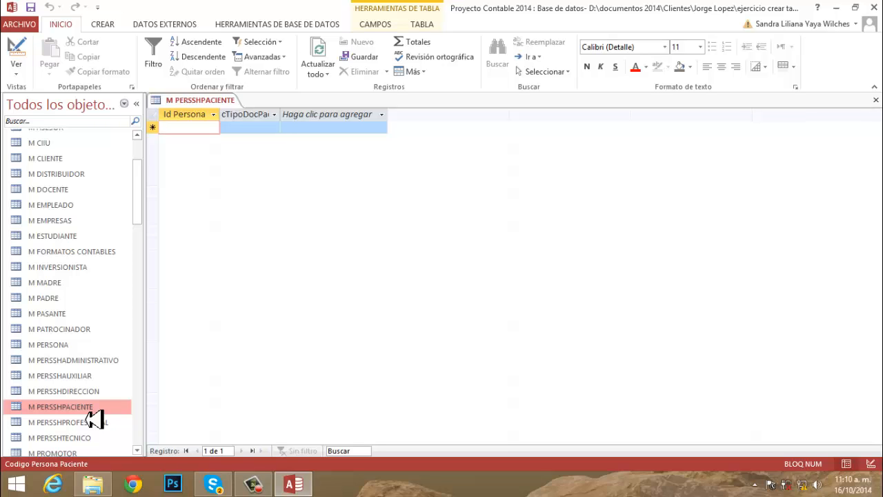
pyautogui.click(872, 469)
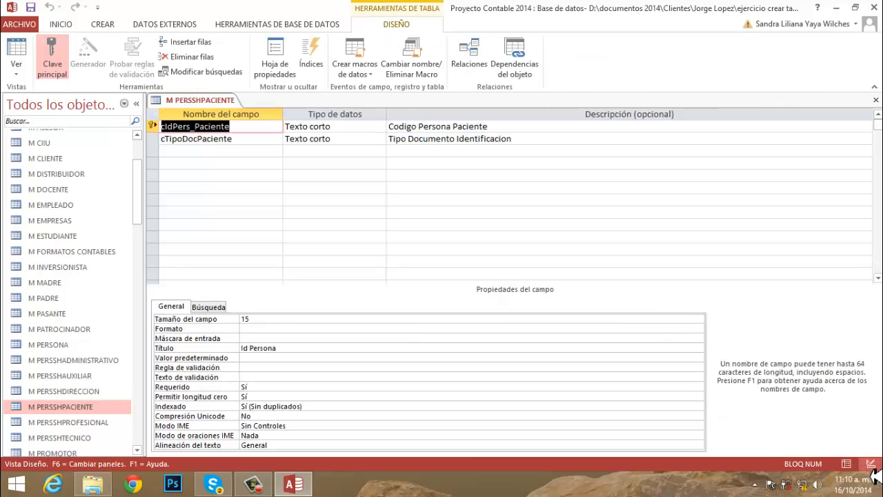
pyautogui.click(145, 116)
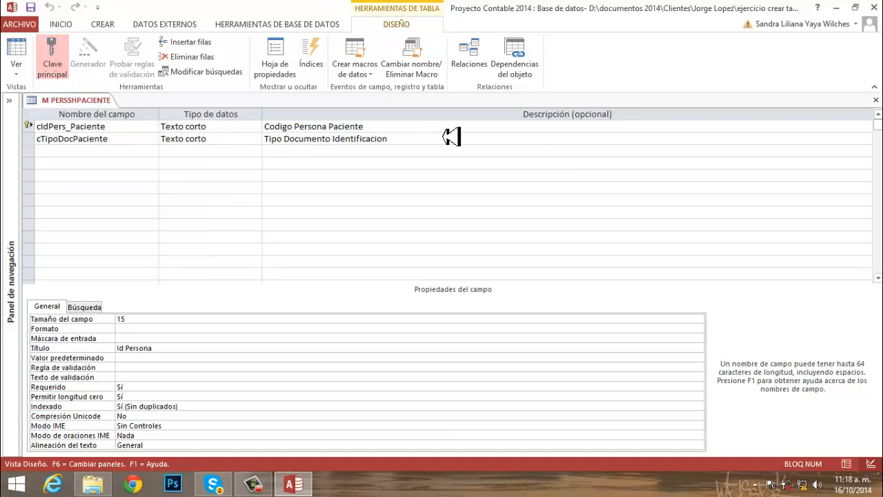
# - Add a cTipoPaciente field below cTipoDocPaciente as Texto corto, with the description "Descripcion Paciente"
pyautogui.click(100, 156)
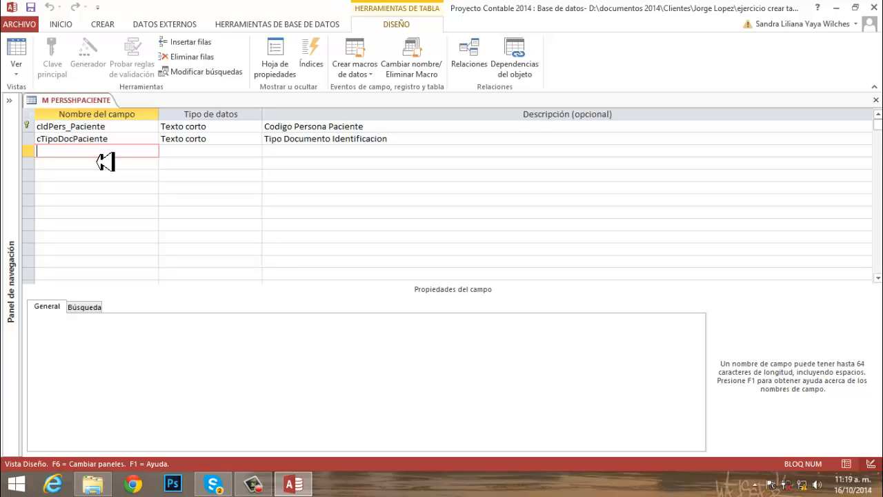
pyautogui.write('cTipoPaqciente')
pyautogui.press('BackSpace')
pyautogui.press('BackSpace')
pyautogui.press('BackSpace')
pyautogui.press('BackSpace')
pyautogui.press('BackSpace')
pyautogui.press('BackSpace')
pyautogui.press('BackSpace')
pyautogui.write('ciente')
pyautogui.press('Tab')
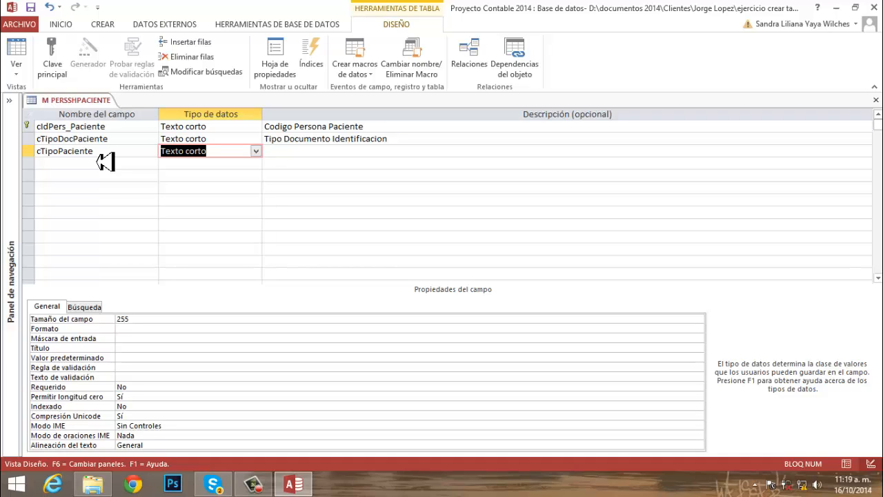
pyautogui.press('Tab')
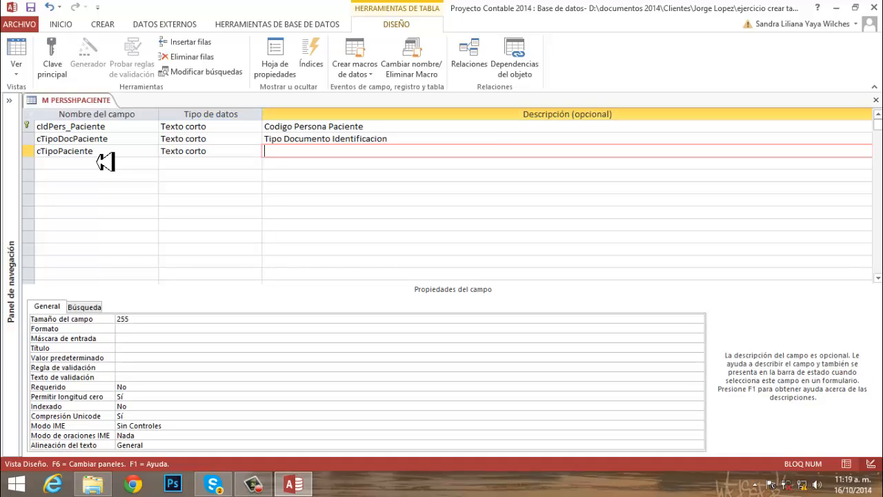
pyautogui.write('Descripcion Paciente')
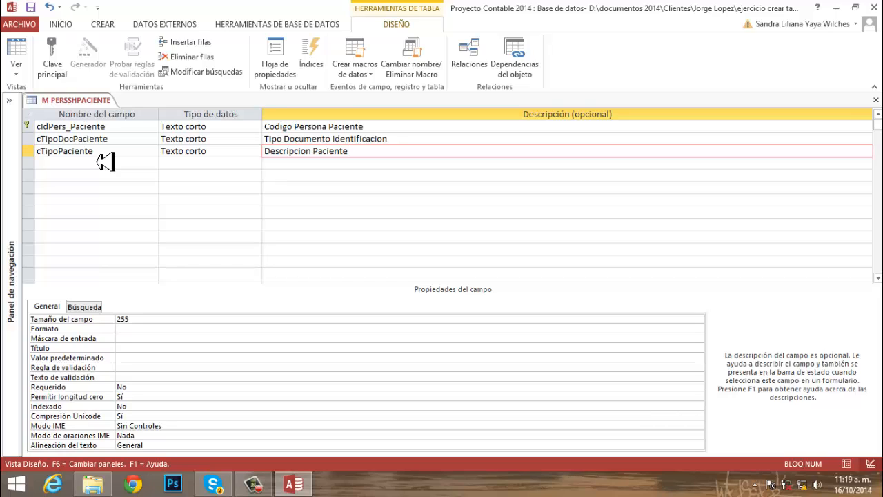
pyautogui.press('Return')
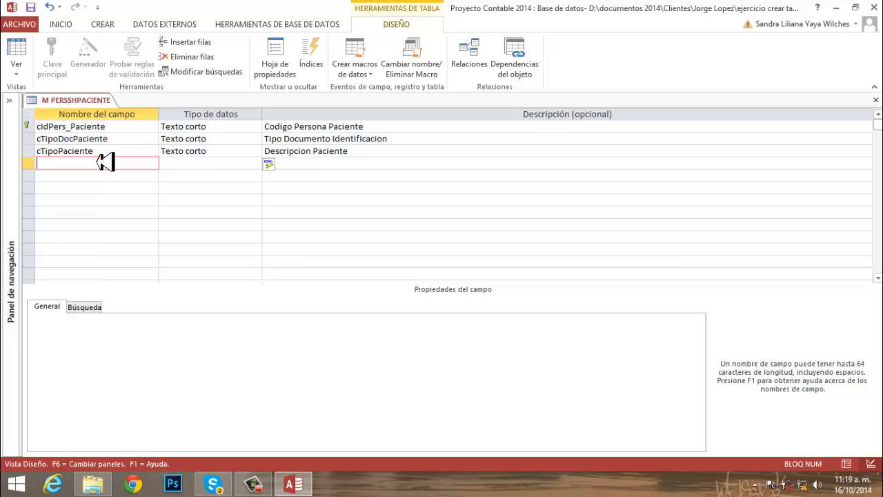
# - Add an Epidemiologia field of type Número with the description "Codigo Epidemiologia"
pyautogui.write('Epidemiologia')
pyautogui.press('Return')
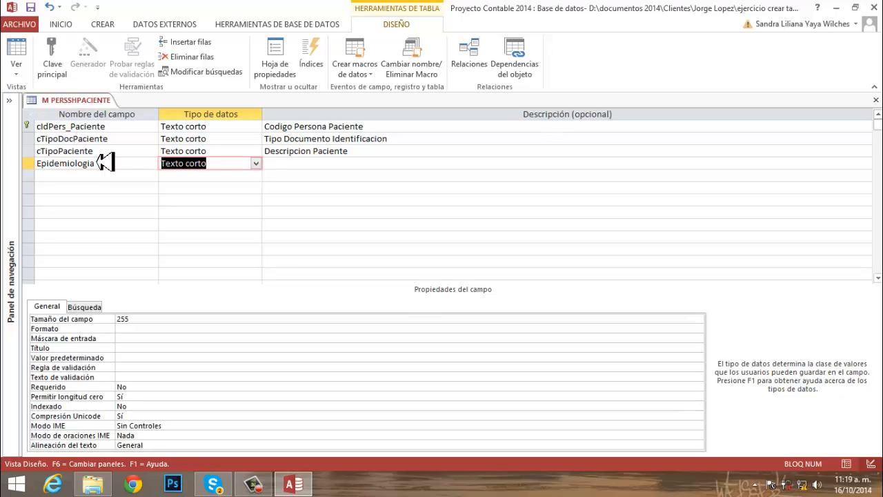
pyautogui.write('número')
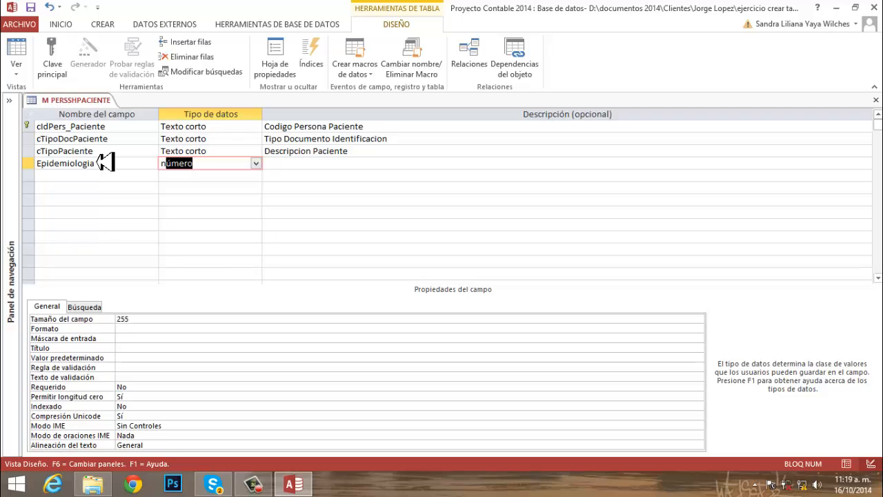
pyautogui.press('Return')
pyautogui.write('Codigo Ed')
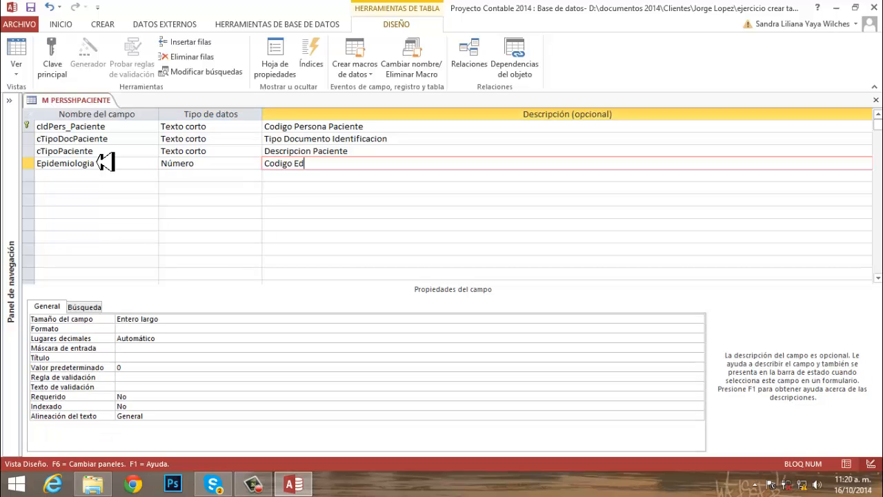
pyautogui.press('BackSpace')
pyautogui.write('pidemiologia')
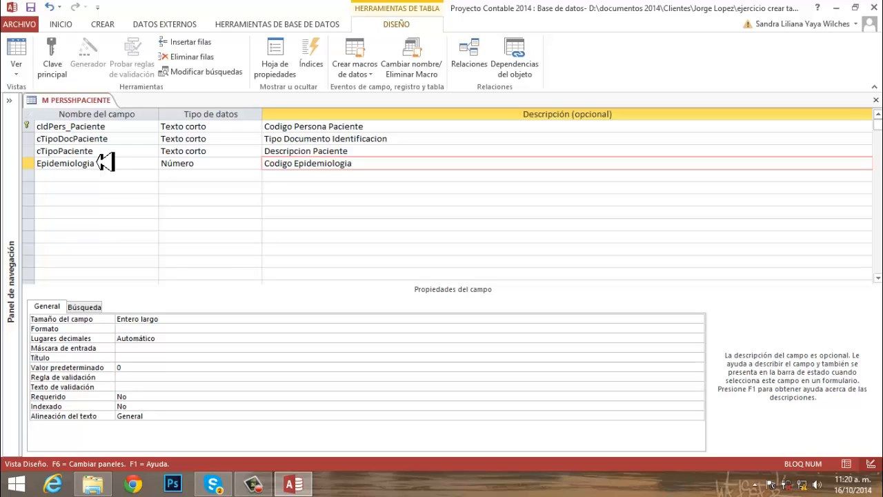
pyautogui.press('Return')
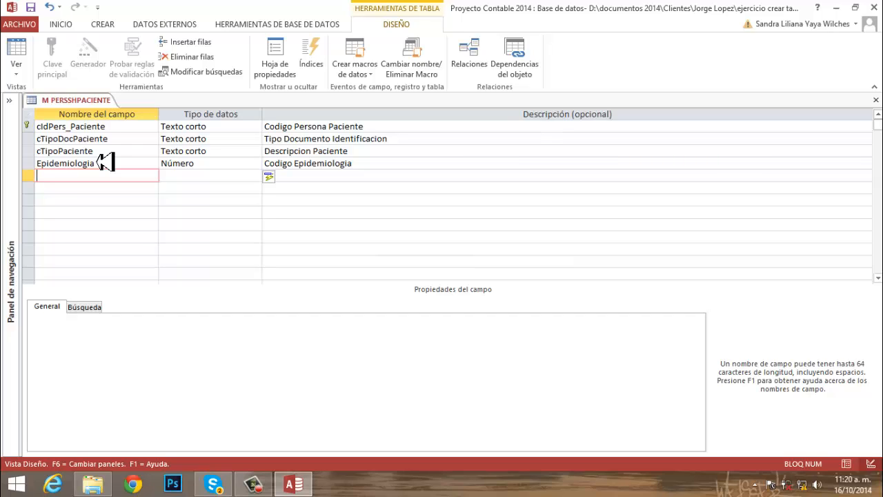
# - Add a Sexo field of type Texto corto with the description "Tipo sexo"
pyautogui.write('Sexo')
pyautogui.press('Tab')
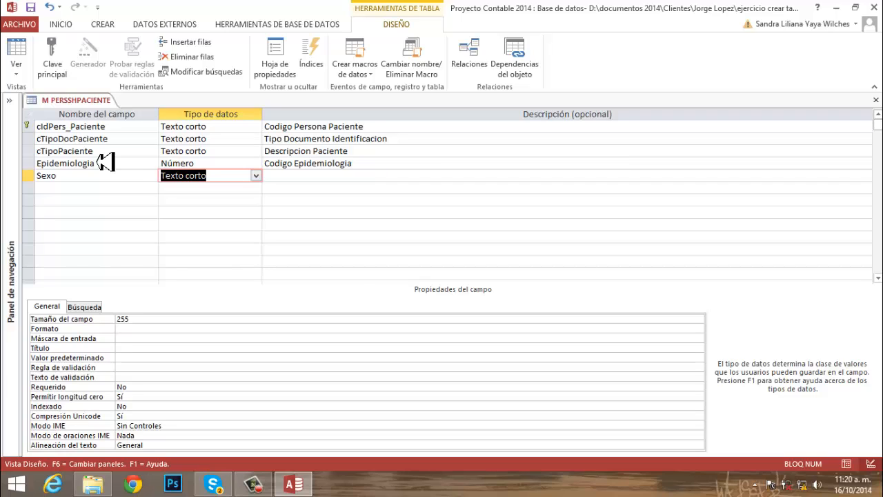
pyautogui.press('Tab')
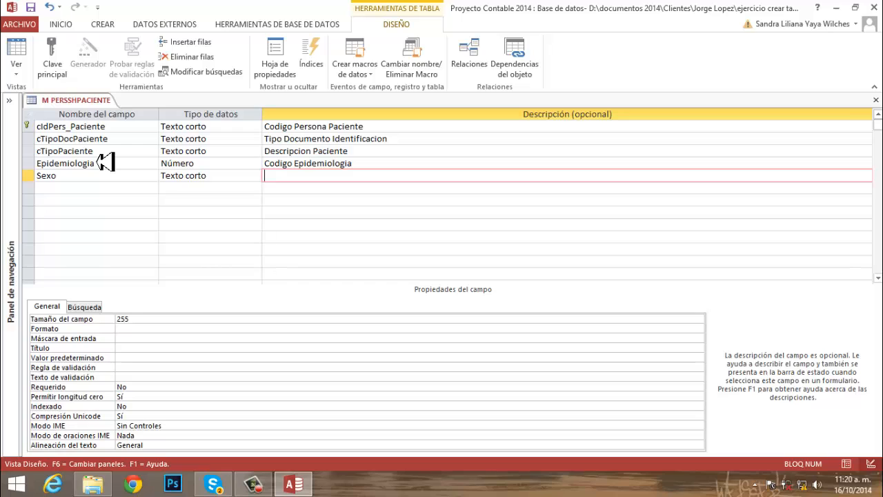
pyautogui.write('Tipo sexo')
pyautogui.press('Return')
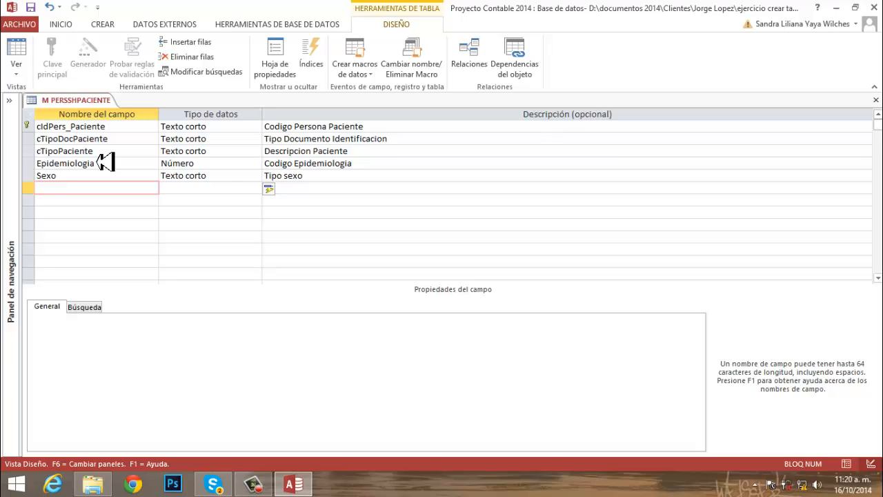
# - Add an Edad field of type Texto corto with the description "Edad paciente"
pyautogui.write('Edad')
pyautogui.press('Return')
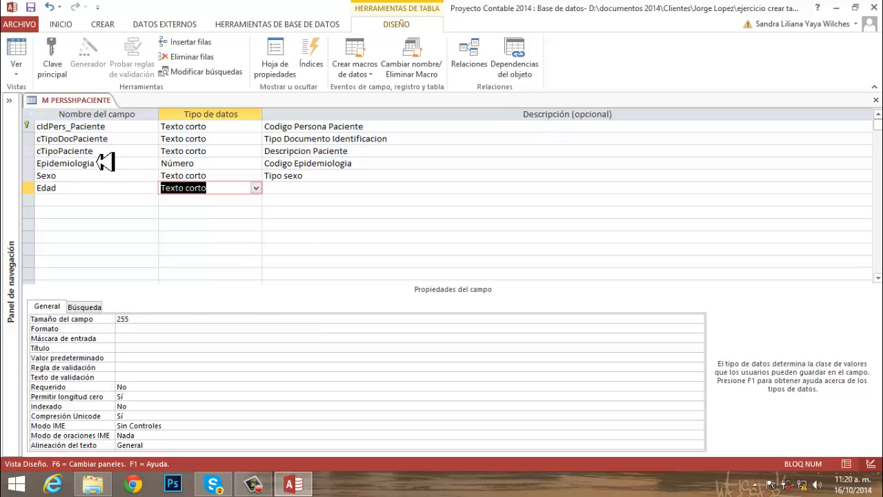
pyautogui.write('n')
pyautogui.press('BackSpace')
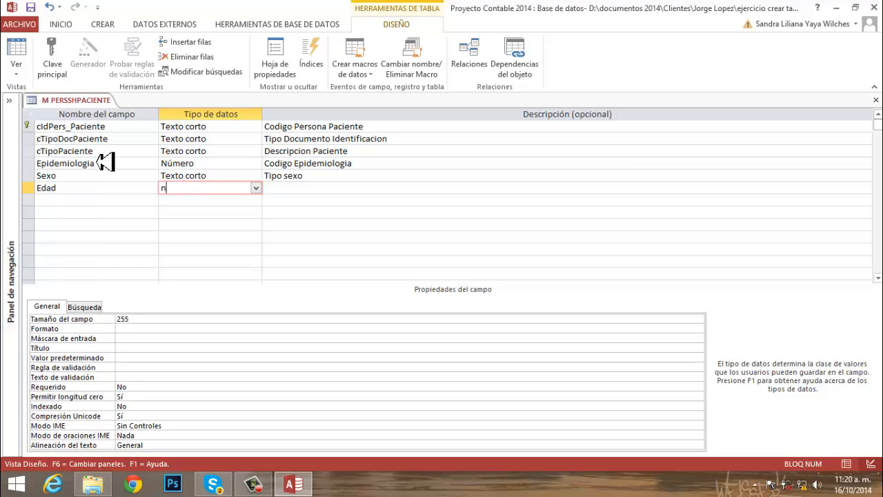
pyautogui.press('BackSpace')
pyautogui.write('texto corto')
pyautogui.press('Tab')
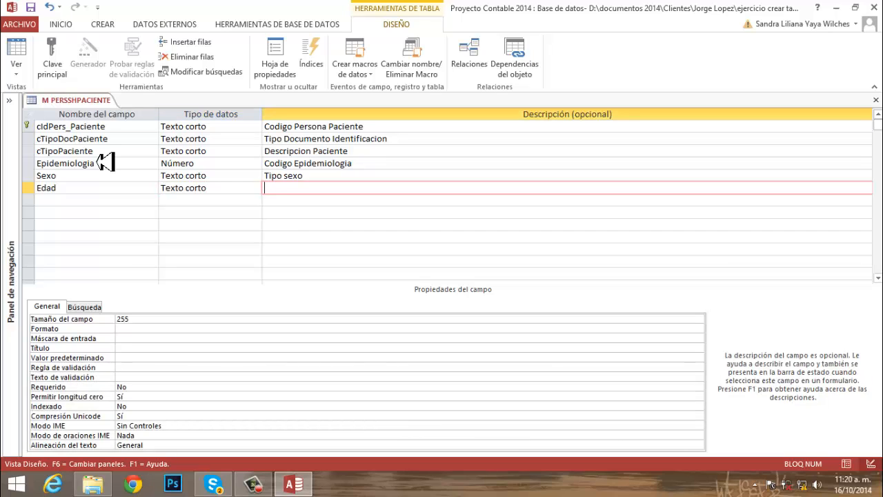
pyautogui.write('Edad paciente')
pyautogui.press('Tab')
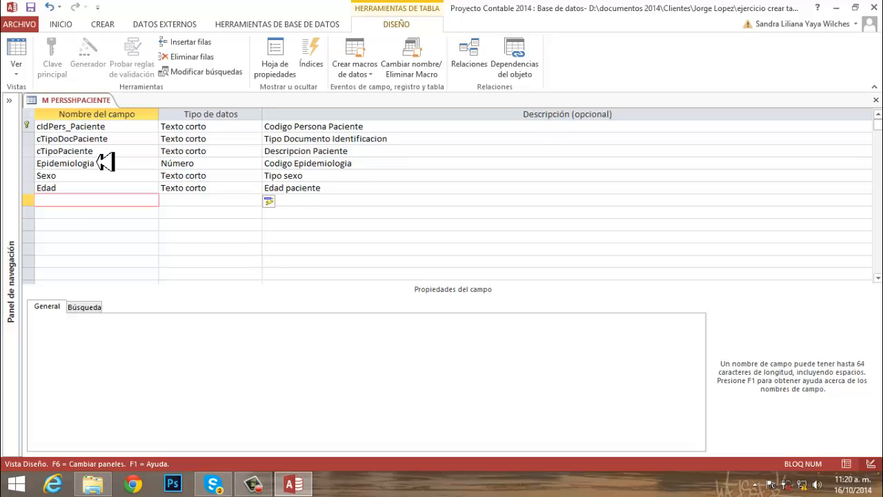
# - Add a Representante Legal field of type Texto corto with the description "Nombre representante del paciente"
pyautogui.write('Representante Legal')
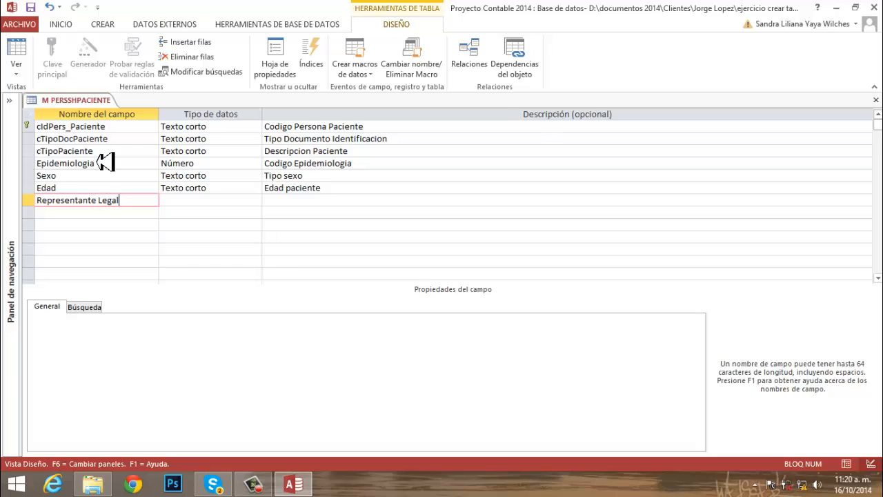
pyautogui.press('Tab')
pyautogui.press('Tab')
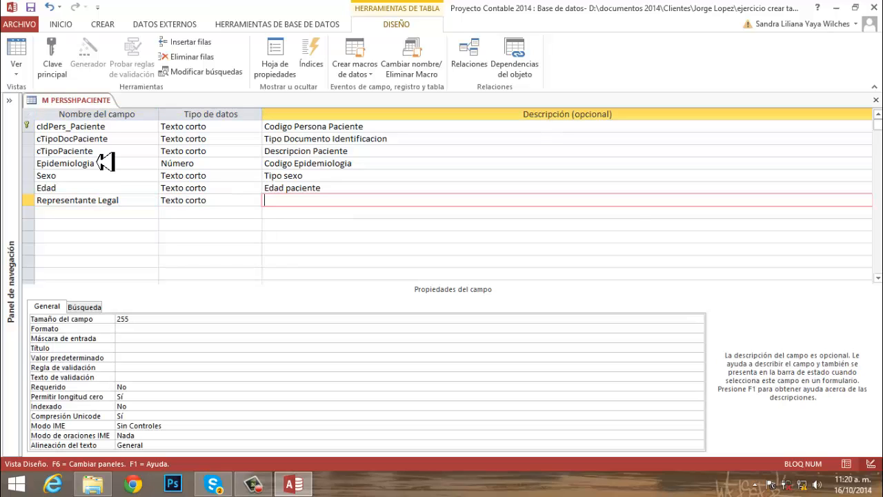
pyautogui.write('Nombre representante d')
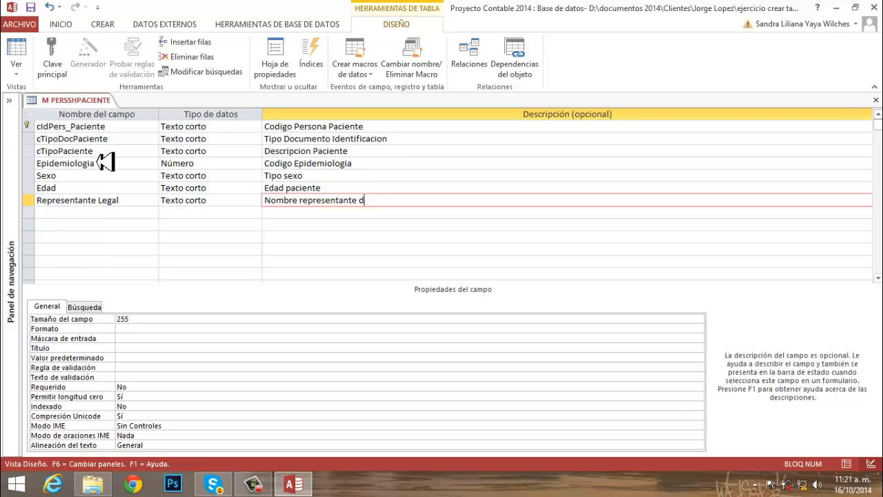
pyautogui.write('el paciente')
pyautogui.press('Tab')
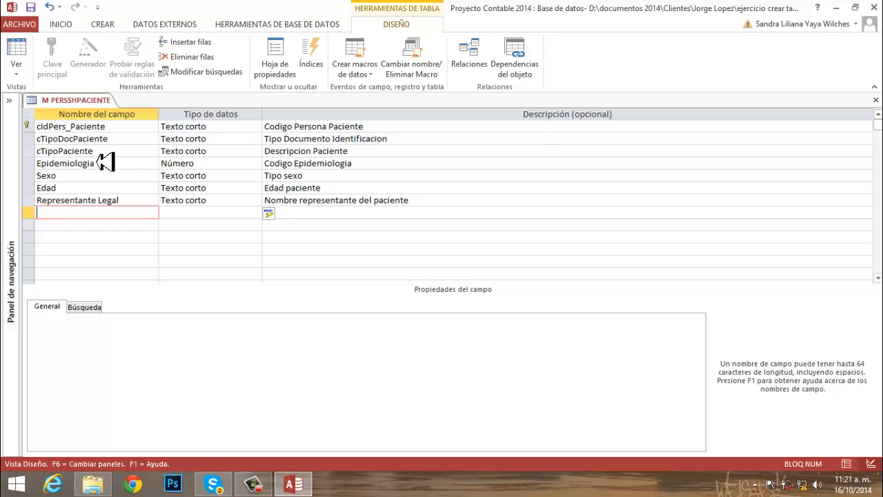
# - Add a HoraAcceso field of type Fecha/Hora with the description "Hora acceso paciente"
pyautogui.write('HoraAcceso')
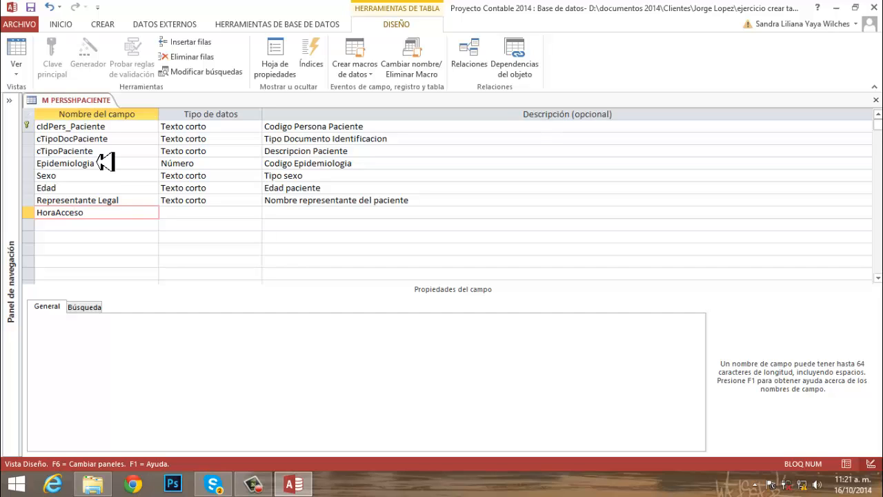
pyautogui.press('Tab')
pyautogui.write('f')
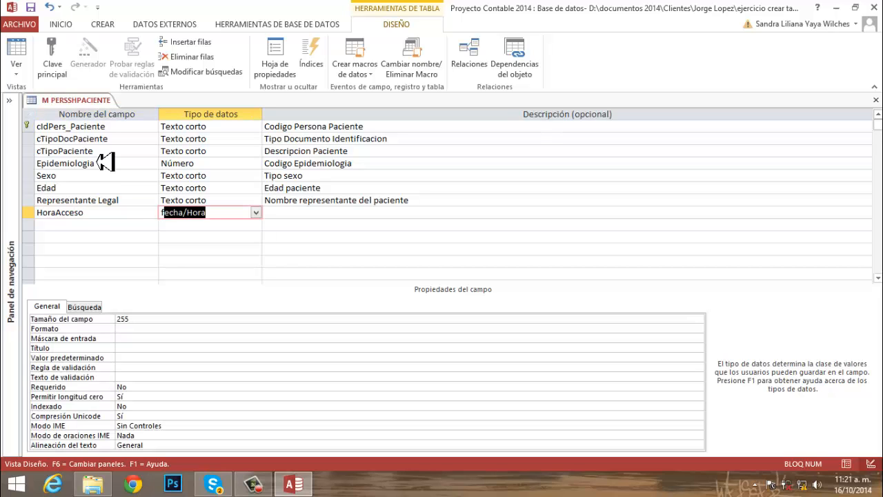
pyautogui.press('Tab')
pyautogui.write('Hora')
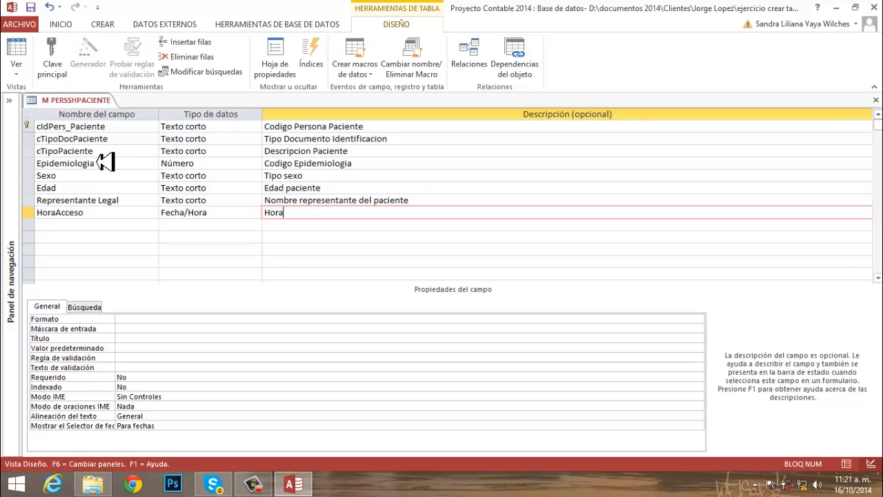
pyautogui.write(' acceso paciente')
pyautogui.press('Return')
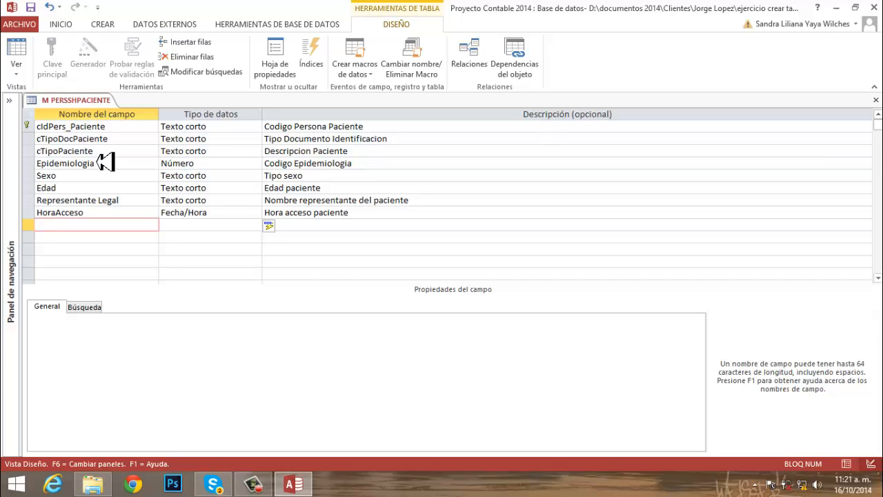
# - Add a cTipoBrazalete field of type Texto corto with the description "Tipo Brazalete"
pyautogui.write('cTipoBrazalete')
pyautogui.press('Return')
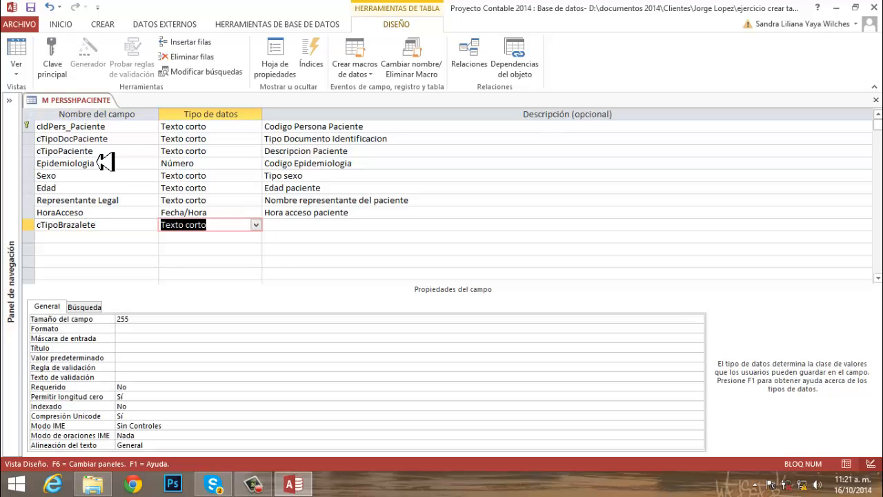
pyautogui.press('Return')
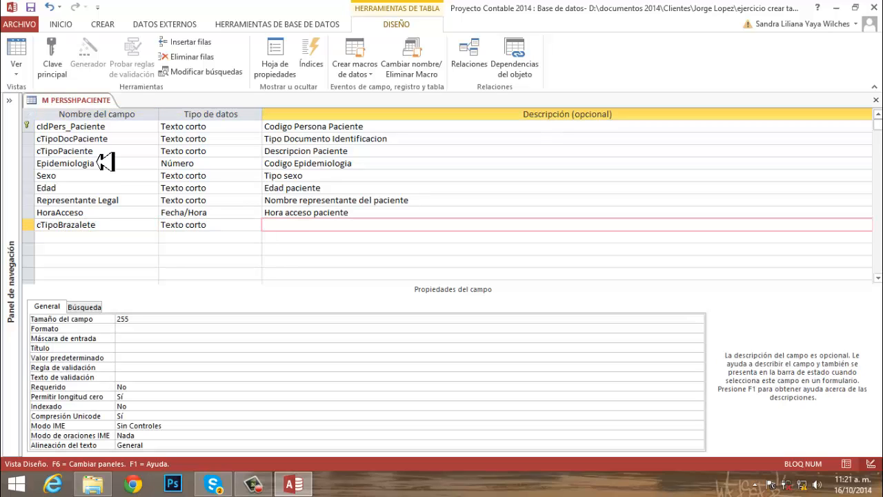
pyautogui.write('Tipo Br')
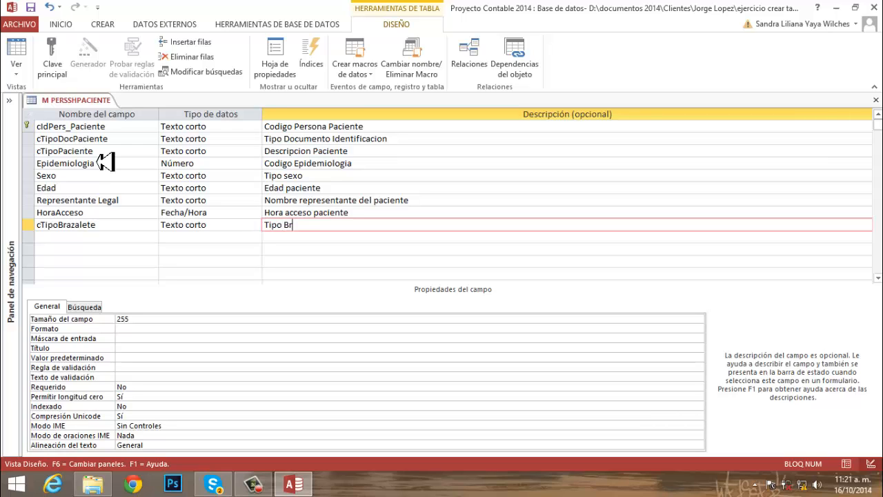
pyautogui.write('azalete')
pyautogui.press('Return')
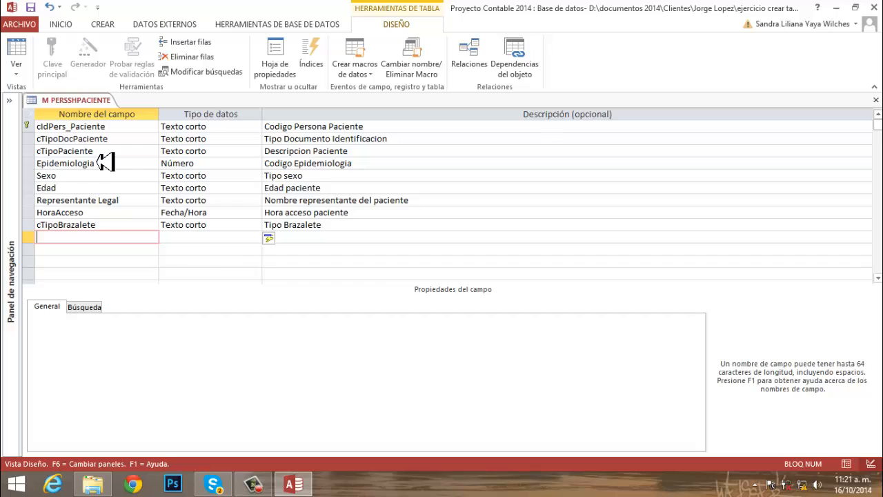
# - Add a cTipoEmergencia field of type Texto corto with the description "Tipo Emergencia"
pyautogui.write('cTipoEmergencia')
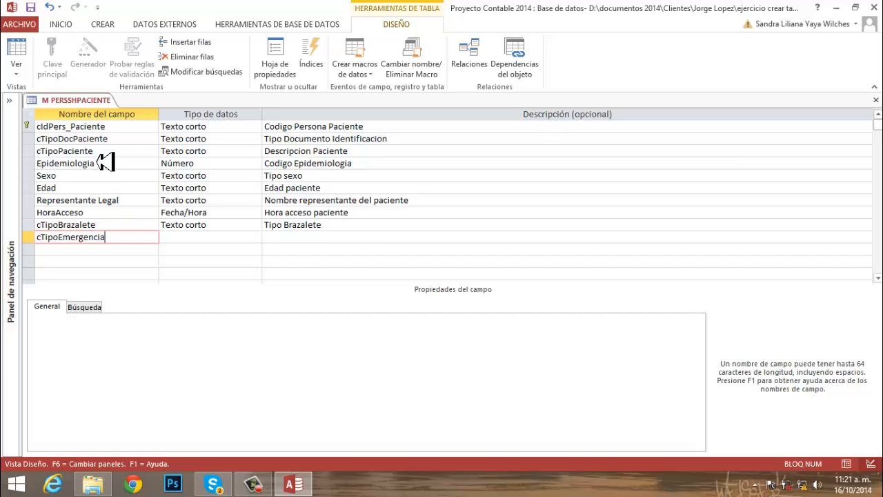
pyautogui.press('Return')
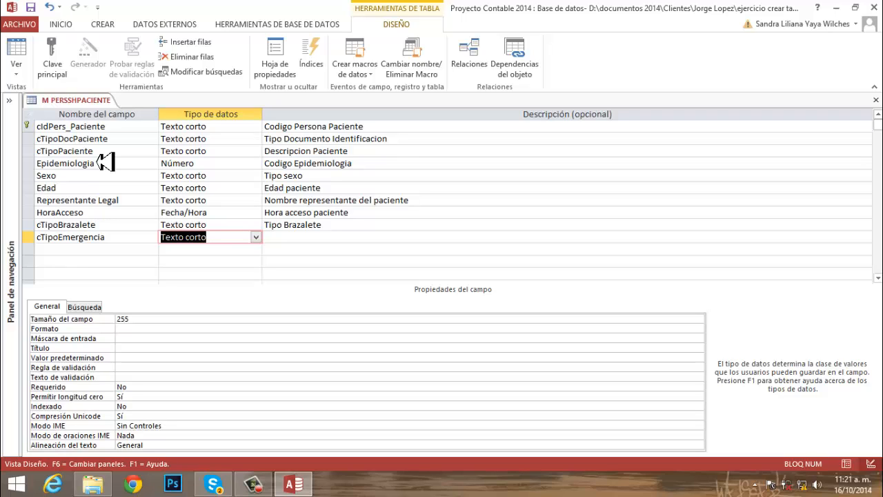
pyautogui.press('Return')
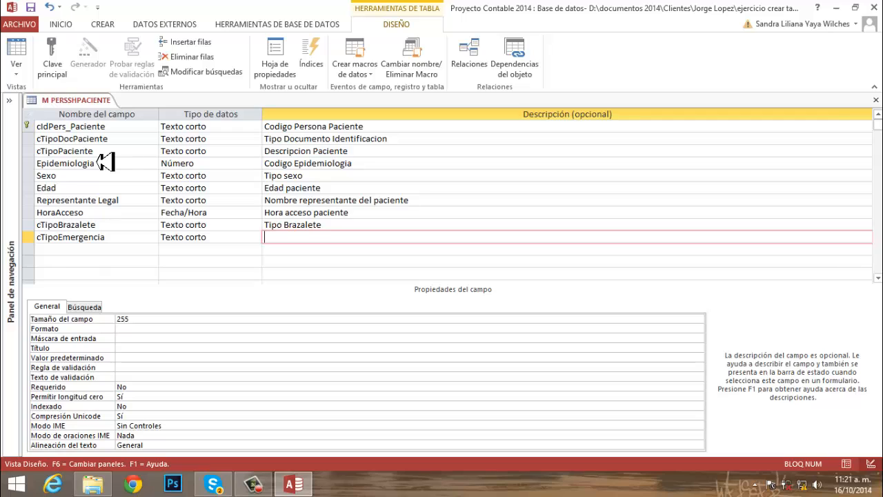
pyautogui.write('Tipo Emergencia')
pyautogui.press('Return')
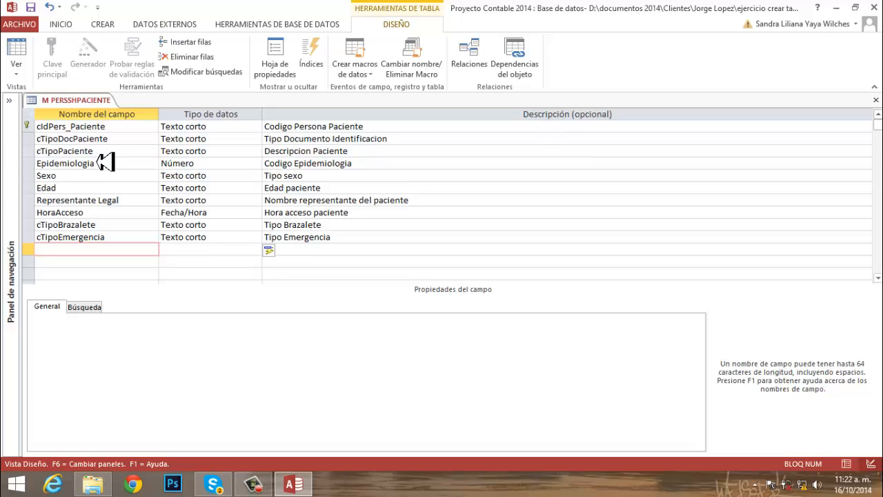
# - Add a cHistoriaClinica field of type Número with the description "Codigo Historia Clinica"
pyautogui.write('cHistoria')
pyautogui.press('BackSpace')
pyautogui.write('Clinica')
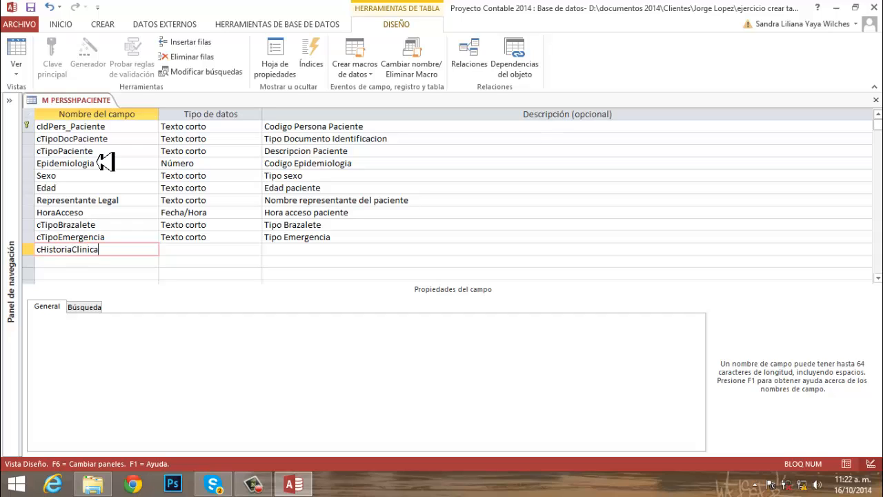
pyautogui.press('Tab')
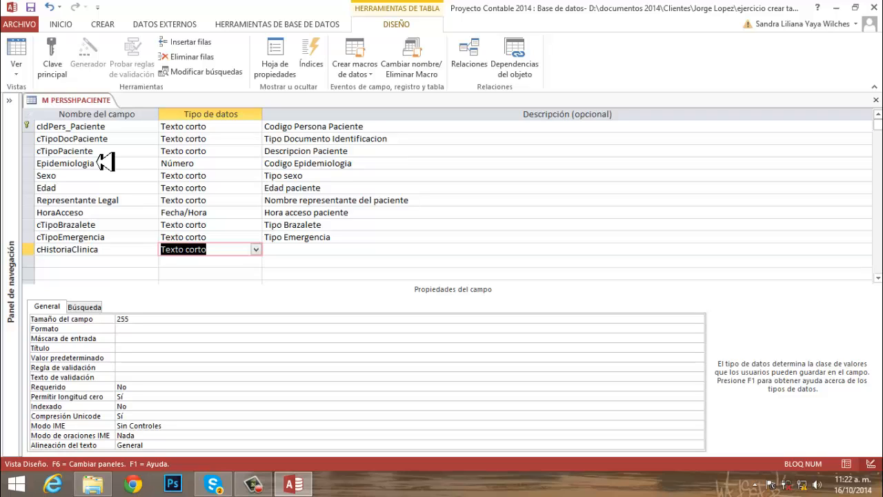
pyautogui.write('número')
pyautogui.press('Tab')
pyautogui.write('Codi')
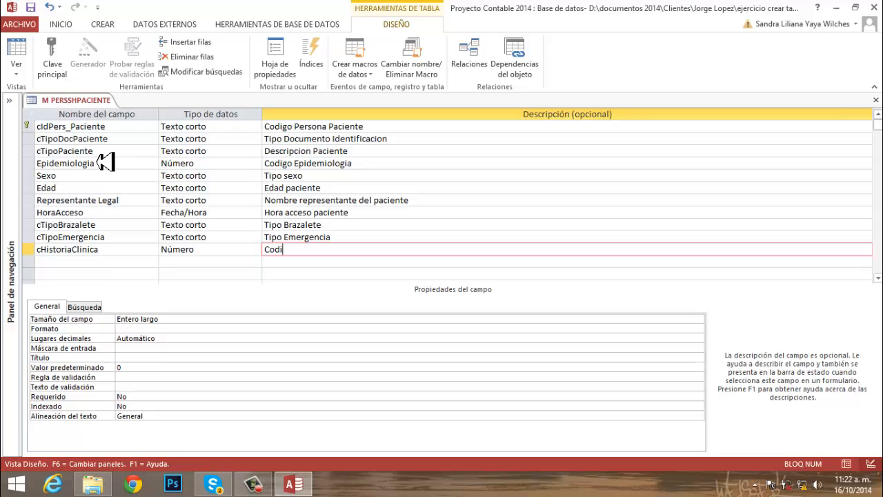
pyautogui.write('go Historia Clinica')
pyautogui.press('Return')
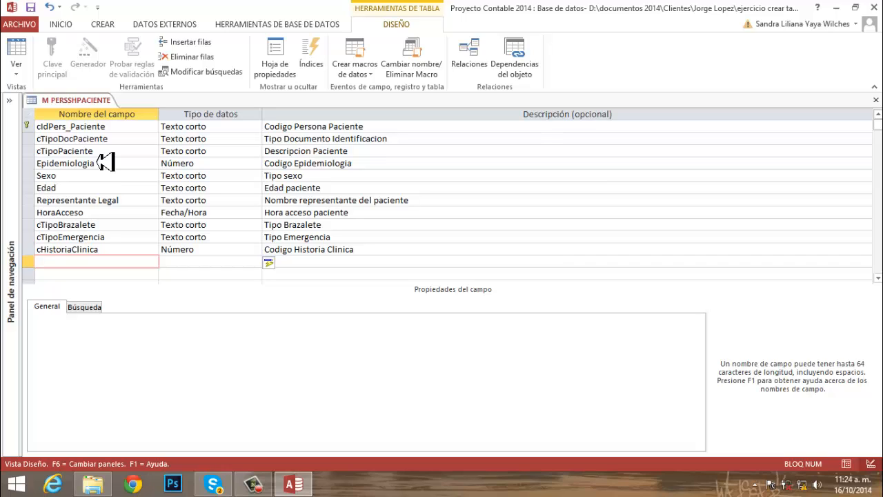
# - Set the Título property of the cTipoDocPaciente field to "Tipo Documento"
pyautogui.click(135, 140)
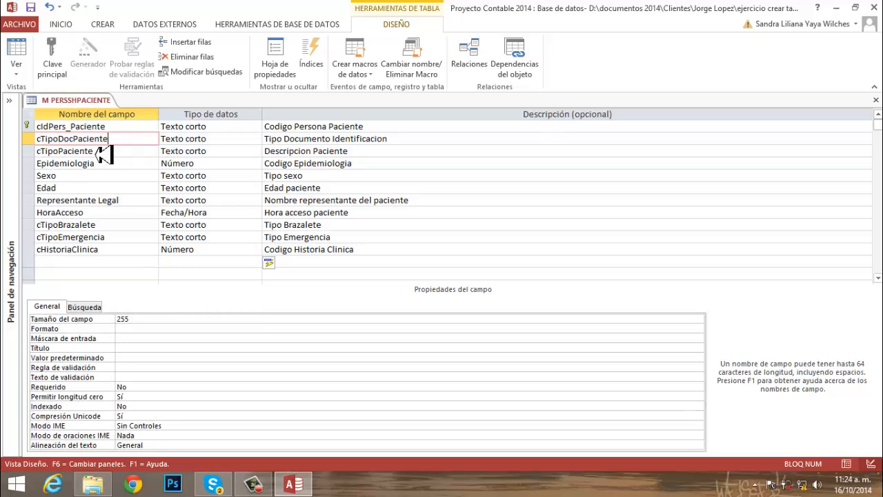
pyautogui.click(131, 349)
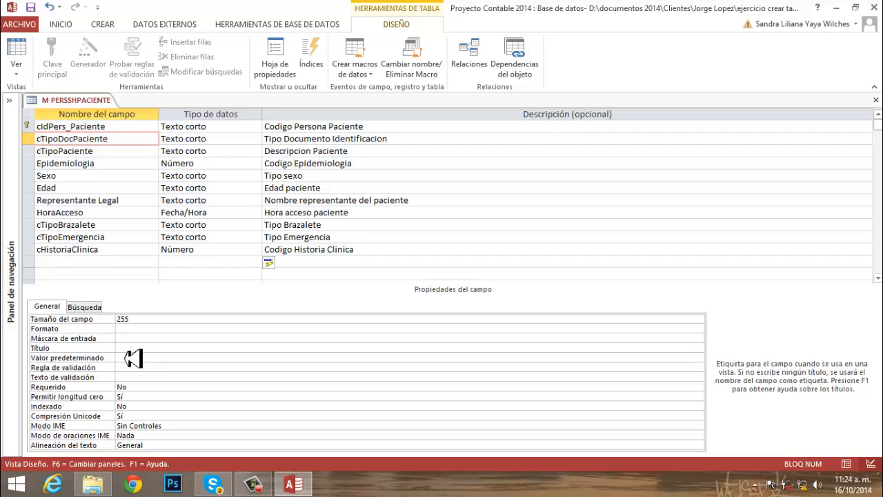
pyautogui.write('Tipo Documento')
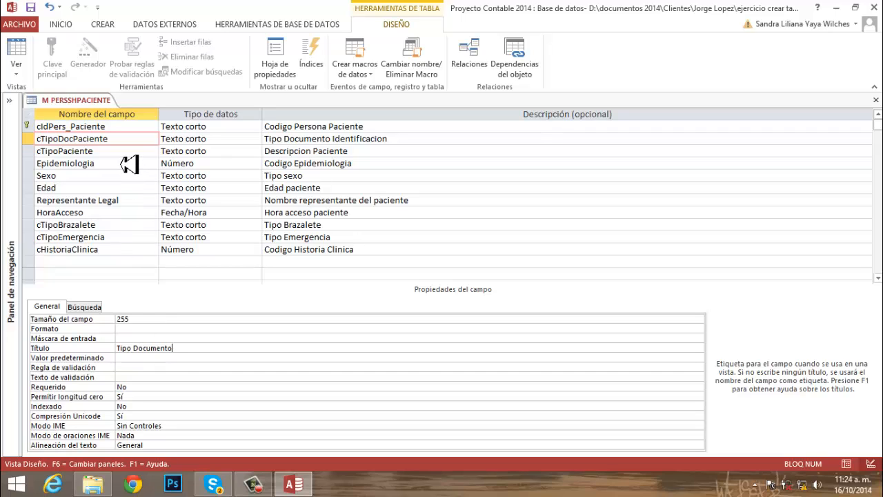
# - Set the Título property of the cTipoPaciente field to "Tipo Paciente"
pyautogui.click(124, 157)
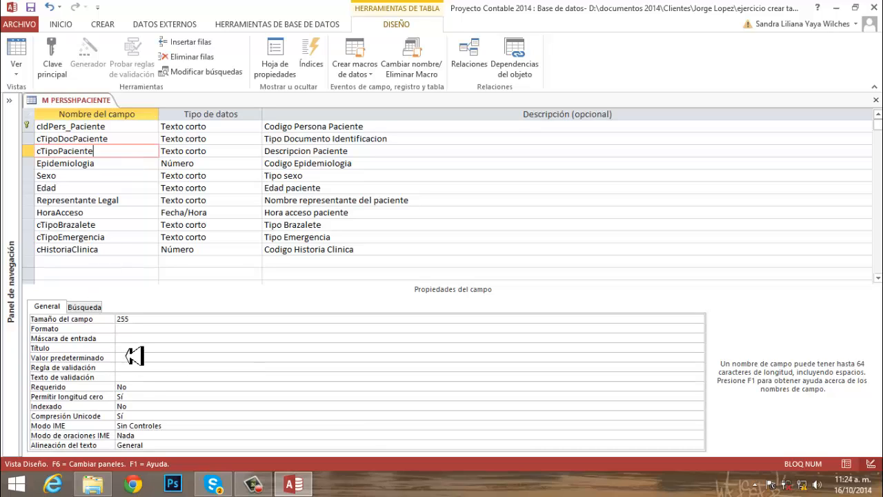
pyautogui.click(135, 350)
pyautogui.write('Tipo')
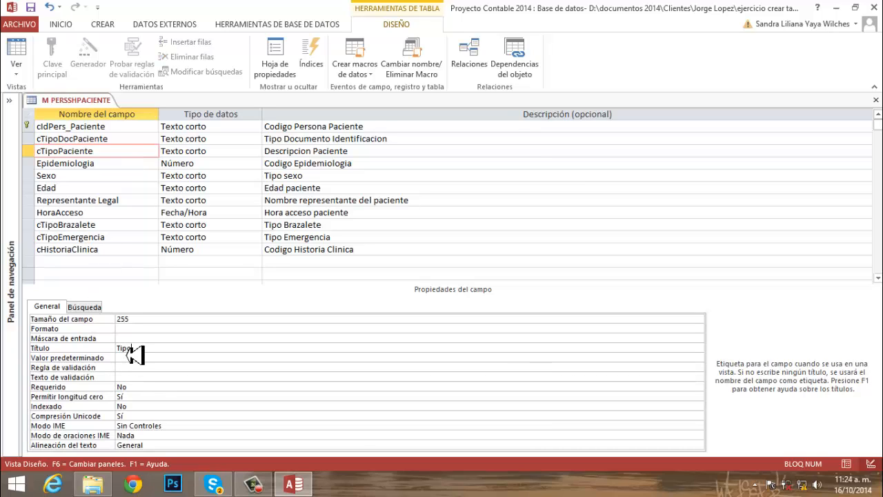
pyautogui.write(' Paciente')
# - Start the lookup wizard for the cTipoPaciente field's data type and choose to enter the list values manually
pyautogui.click(221, 156)
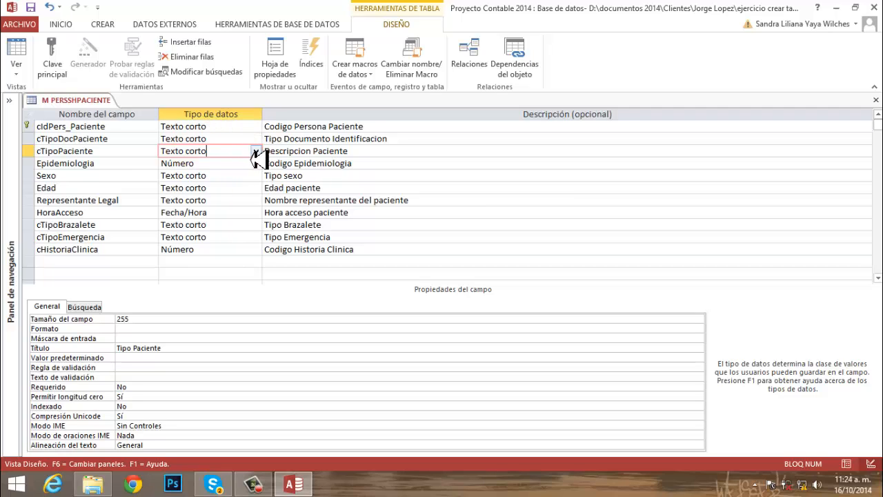
pyautogui.click(255, 152)
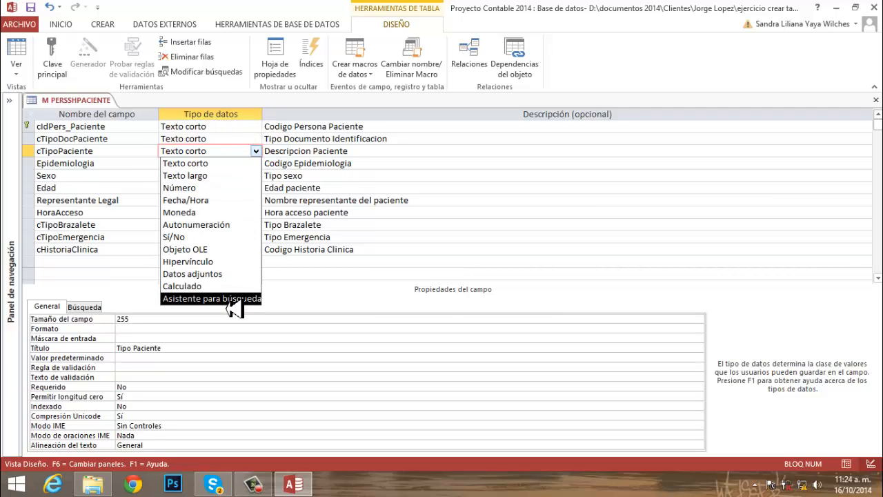
pyautogui.click(228, 305)
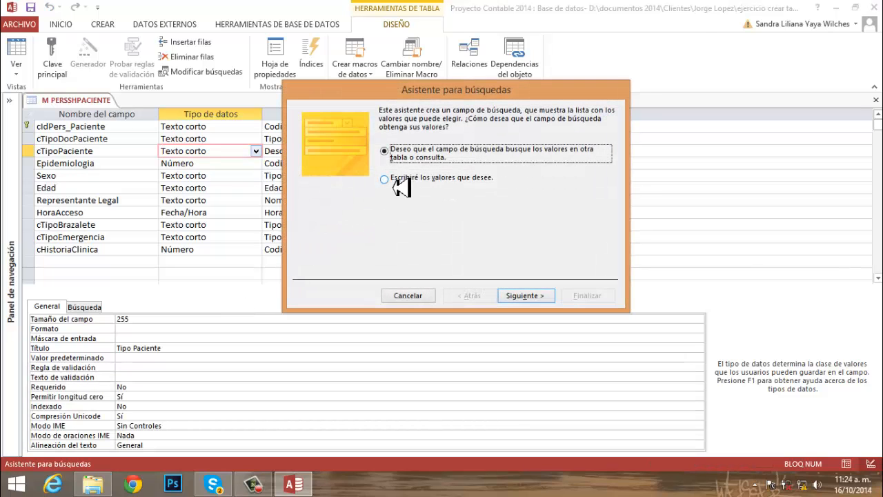
pyautogui.click(450, 187)
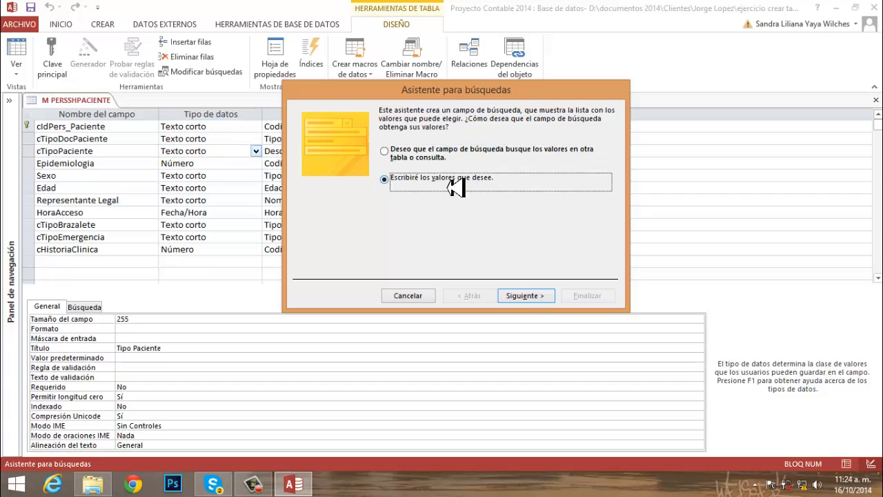
pyautogui.click(524, 299)
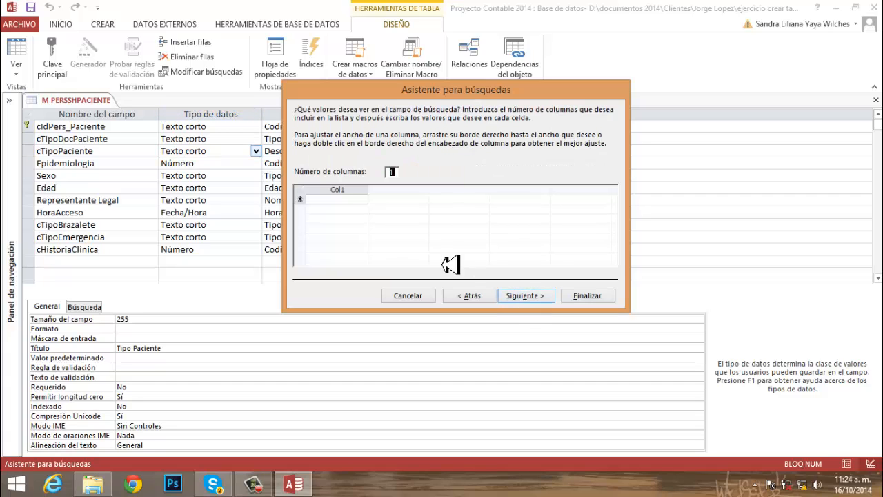
# - Enter Materno, Infante, Adolescente, Adulto and Tercera Edad as the single-column lookup values for cTipoPaciente and finish the wizard
pyautogui.click(321, 210)
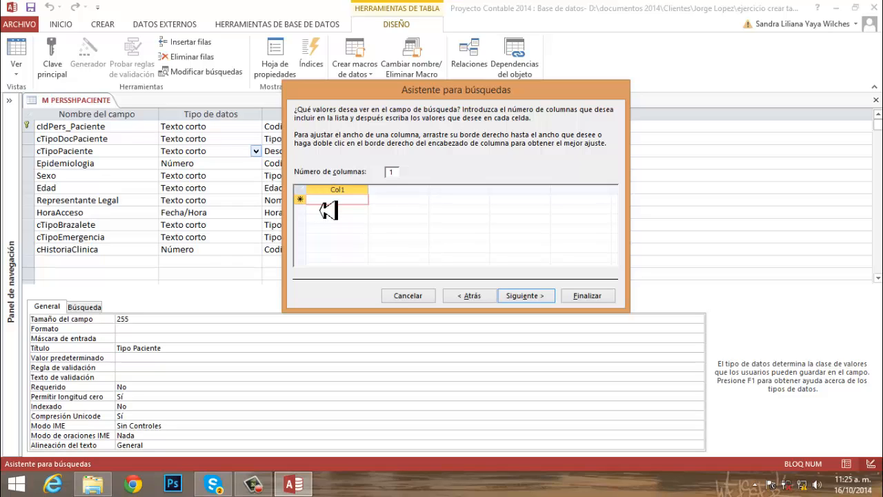
pyautogui.write('Materno')
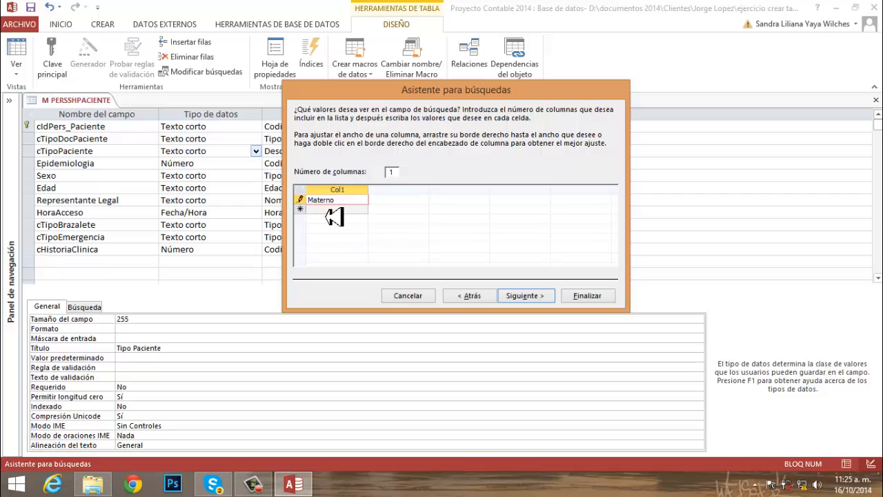
pyautogui.press('Return')
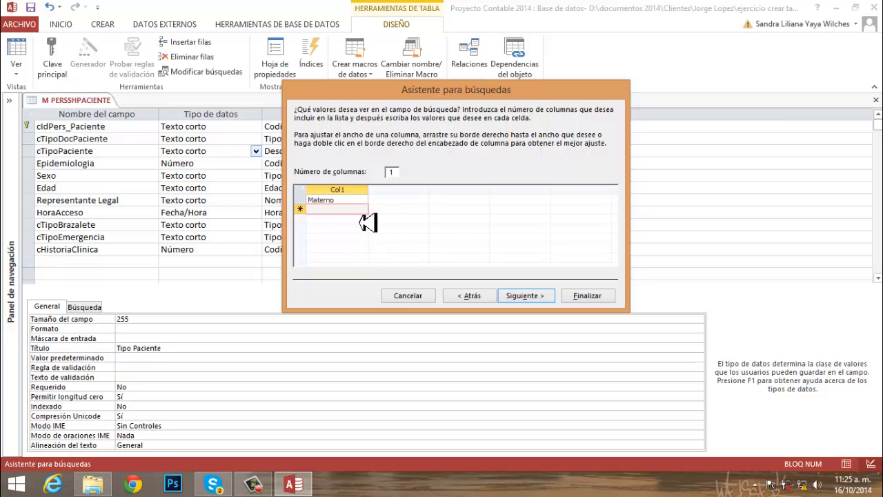
pyautogui.write('Infante')
pyautogui.press('Return')
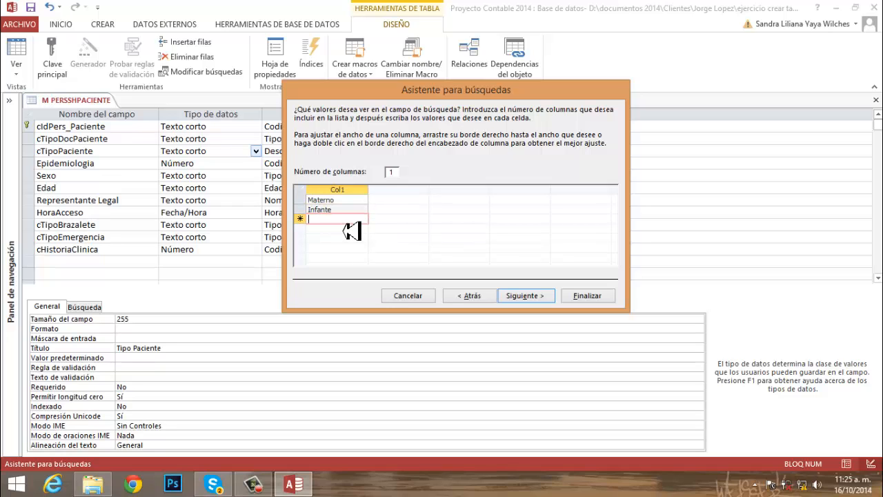
pyautogui.write('Adolesc')
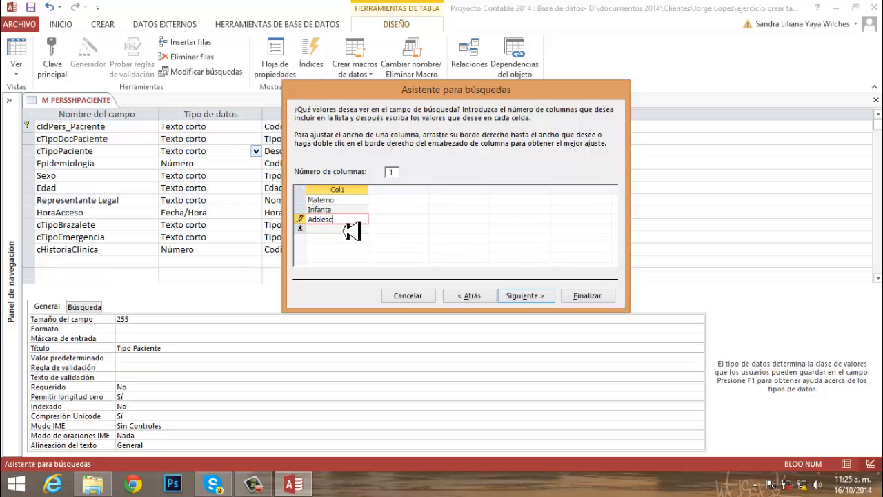
pyautogui.write('ente')
pyautogui.press('Return')
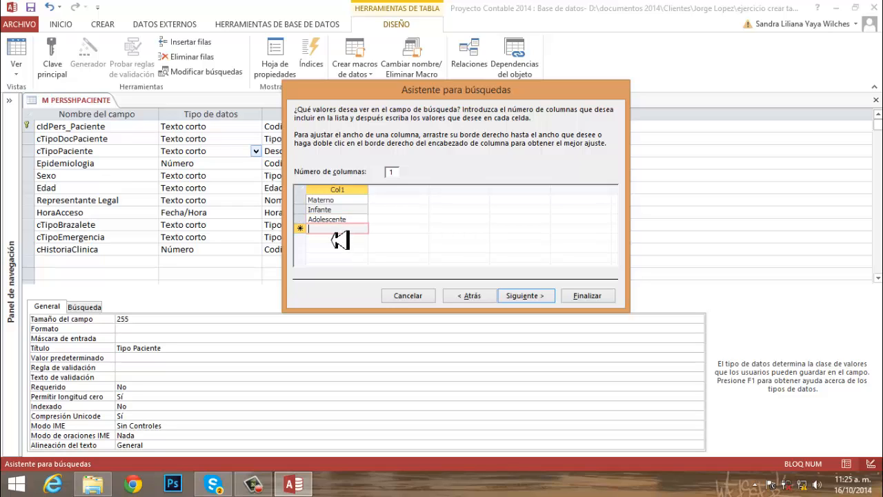
pyautogui.write('Adulto')
pyautogui.press('Return')
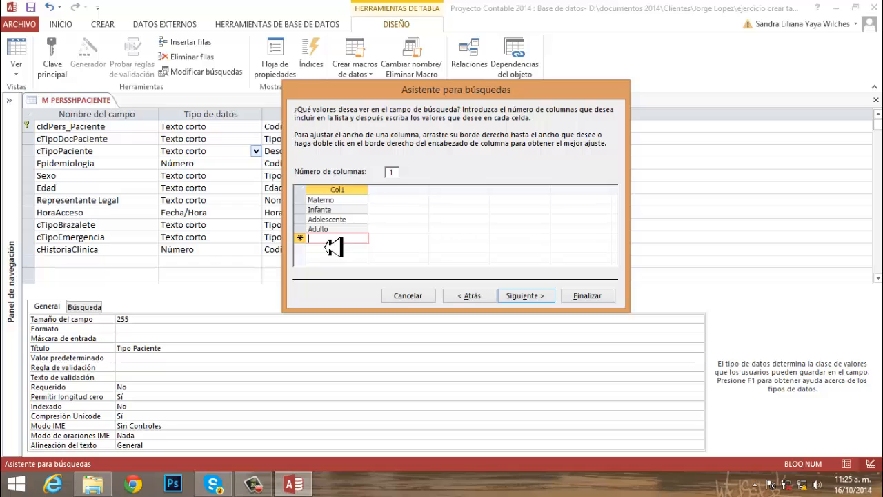
pyautogui.write('Tercera Edad')
pyautogui.click(528, 301)
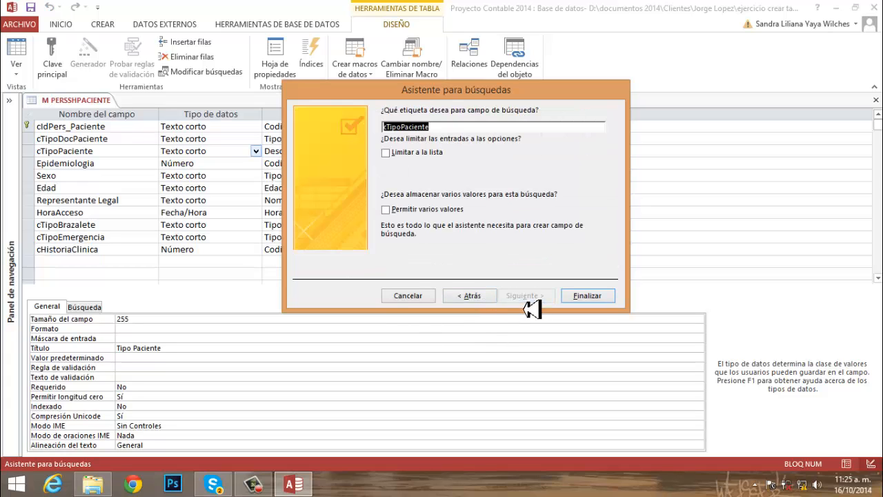
pyautogui.click(594, 302)
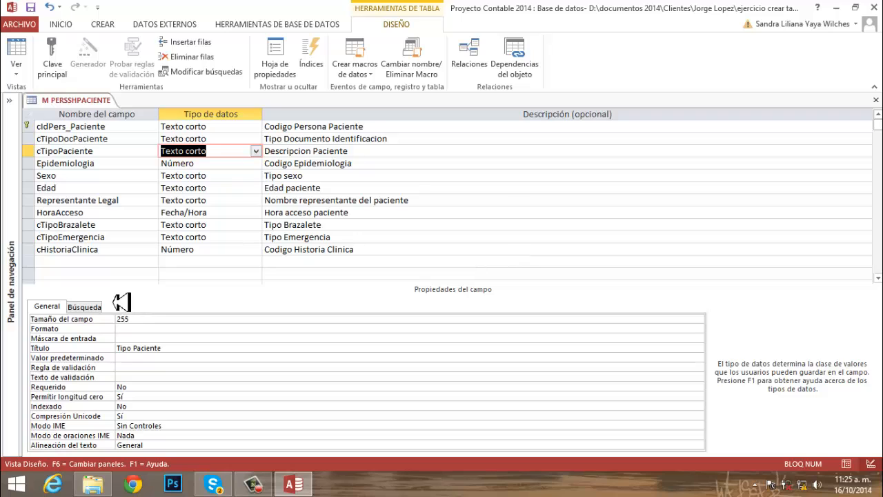
# - Review the lookup properties of the cTipoPaciente field and set its Formato property to >@
pyautogui.click(85, 307)
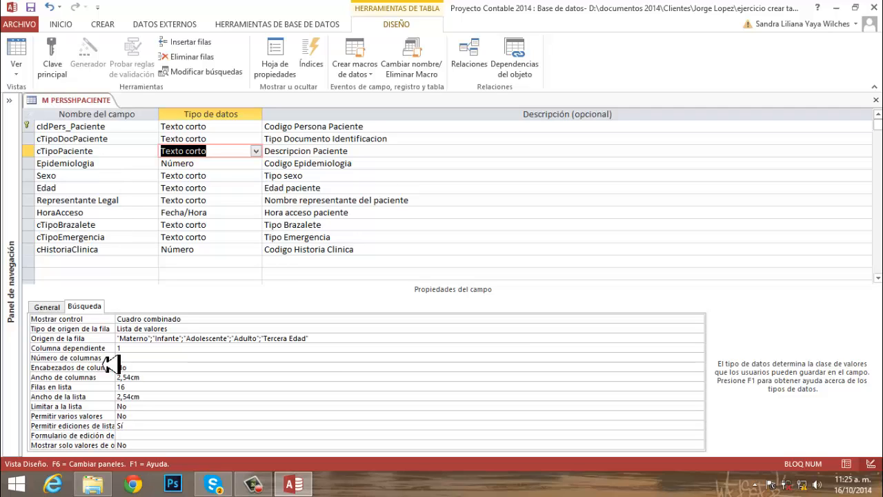
pyautogui.click(55, 306)
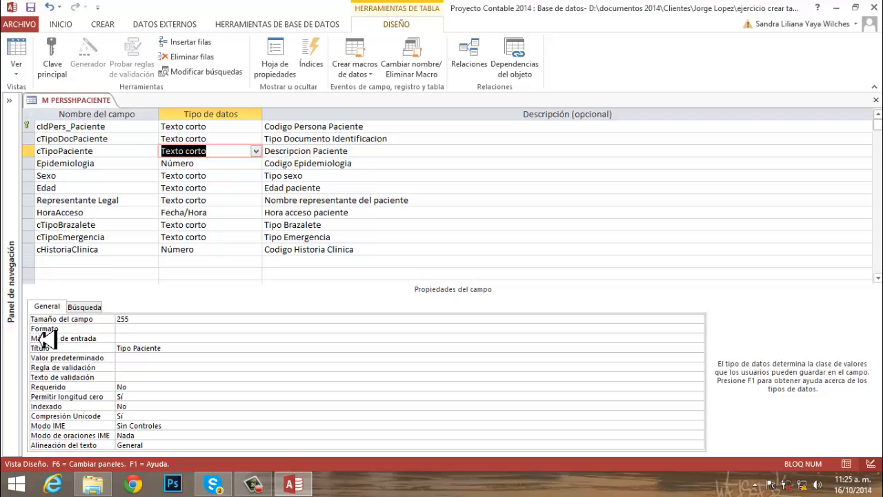
pyautogui.click(129, 330)
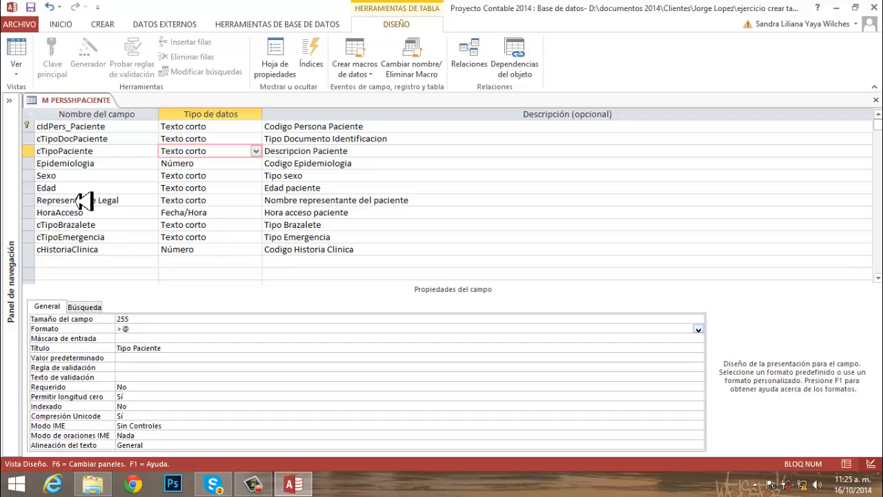
# - Set the Tamaño del campo property of the Epidemiologia number field to Entero
pyautogui.click(215, 166)
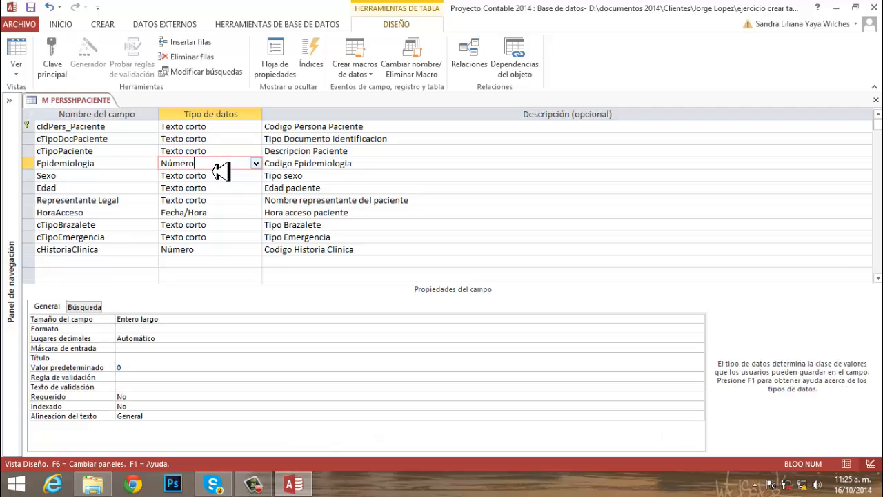
pyautogui.click(259, 166)
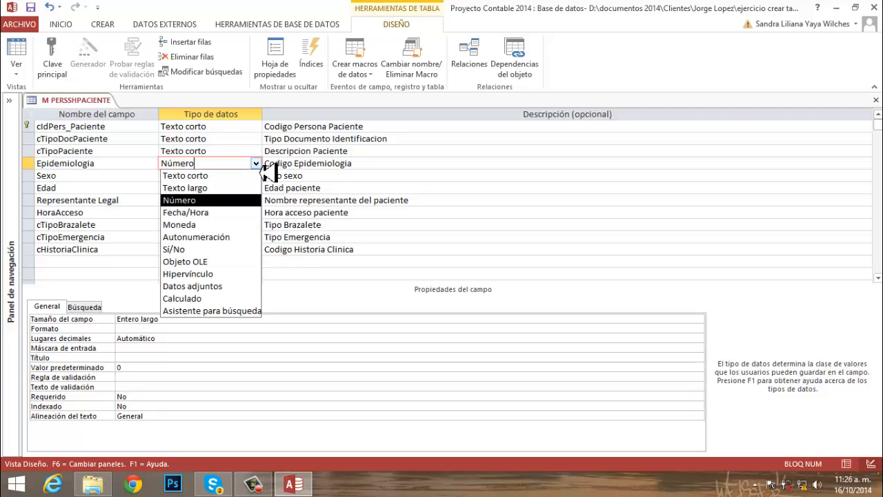
pyautogui.click(257, 166)
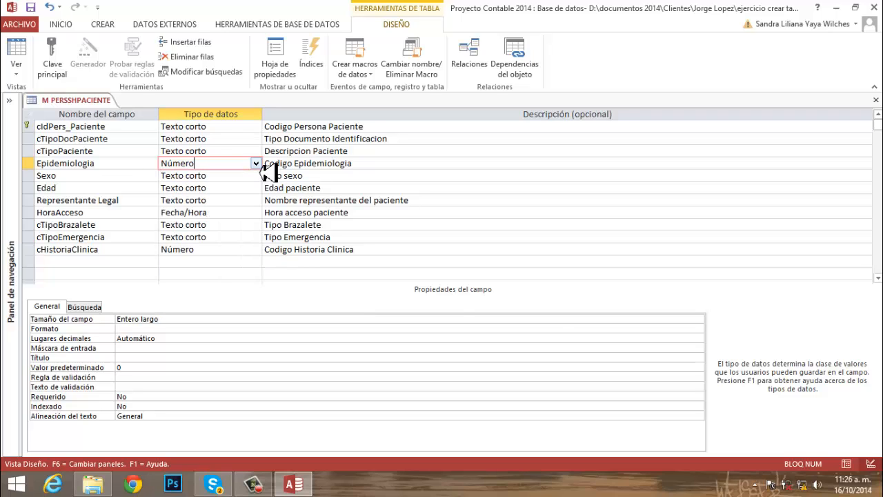
pyautogui.click(183, 319)
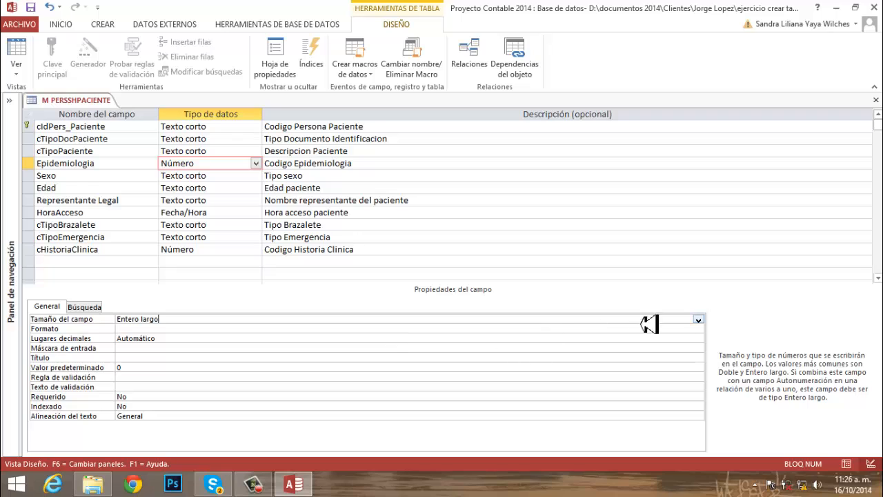
pyautogui.click(699, 319)
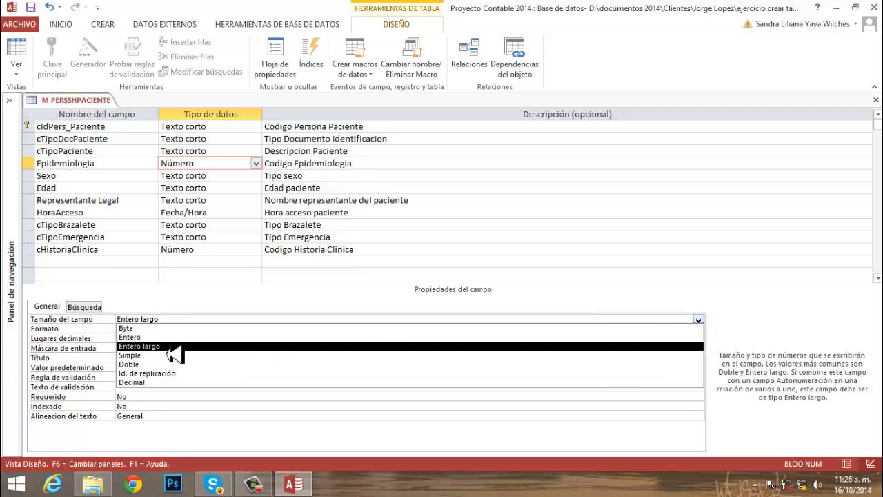
pyautogui.click(137, 337)
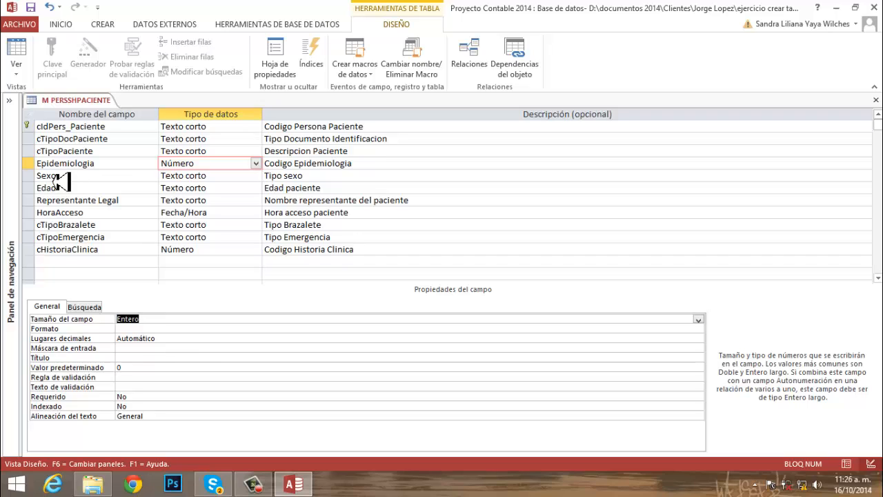
# - Check the data type and properties of the key field in the P TABLA EPIDEMIOLOGICA design and close that table
pyautogui.click(12, 105)
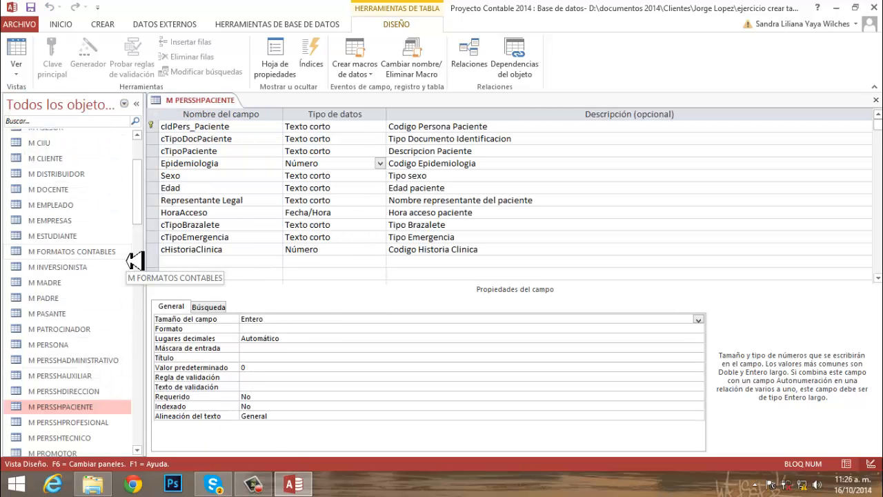
pyautogui.moveTo(143, 207); pyautogui.dragTo(147, 293)
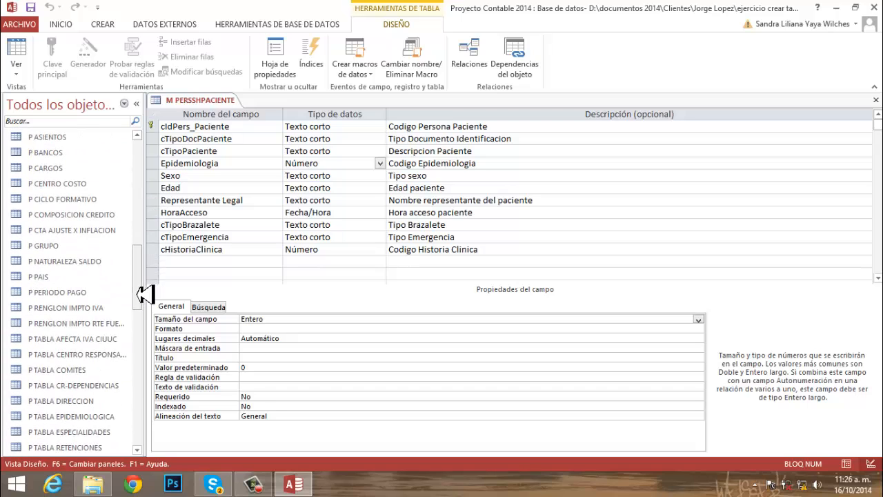
pyautogui.click(81, 418)
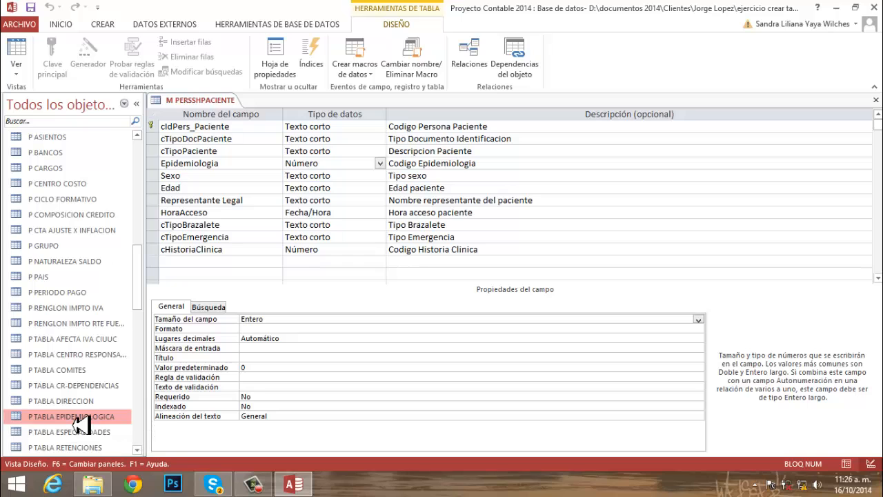
pyautogui.doubleClick(81, 418)
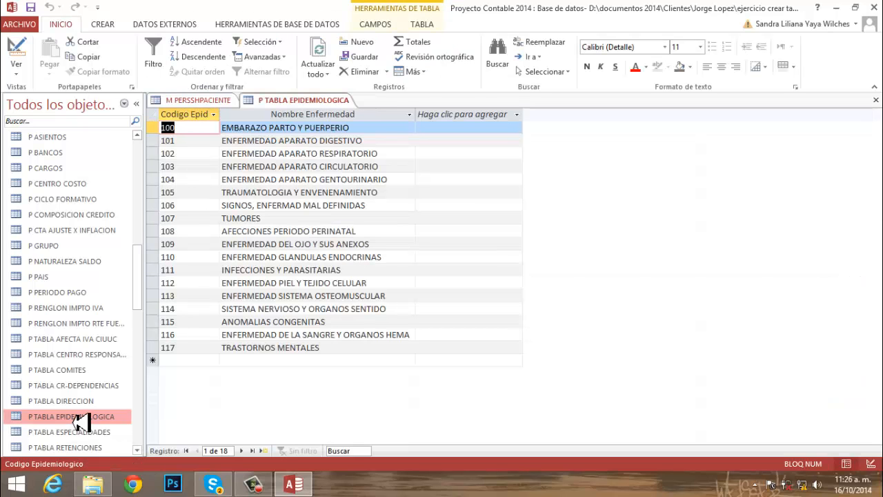
pyautogui.click(870, 465)
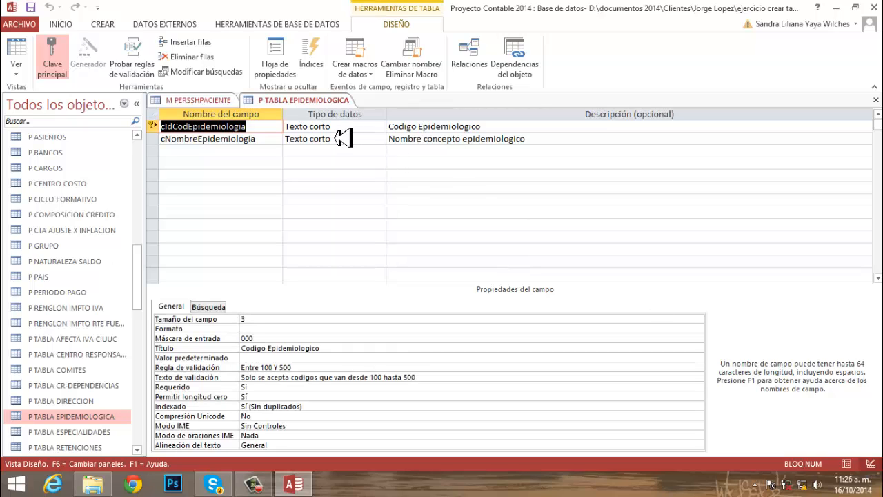
pyautogui.press('Tab')
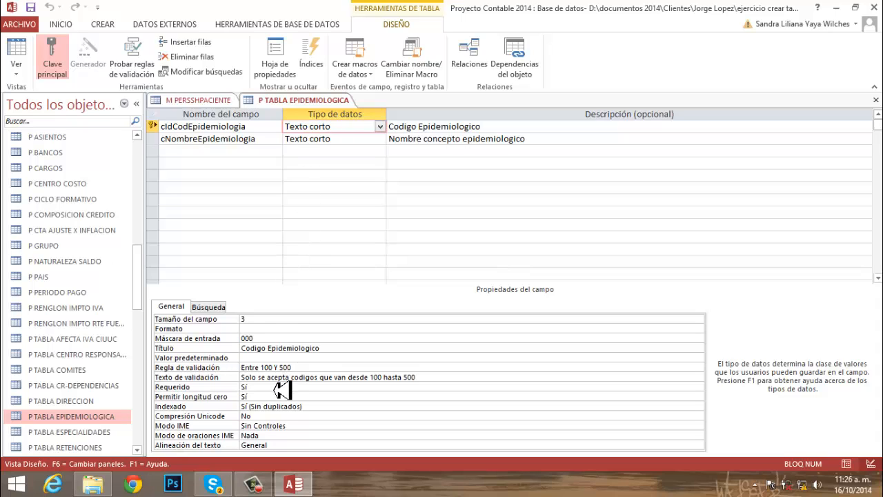
pyautogui.rightClick(295, 101)
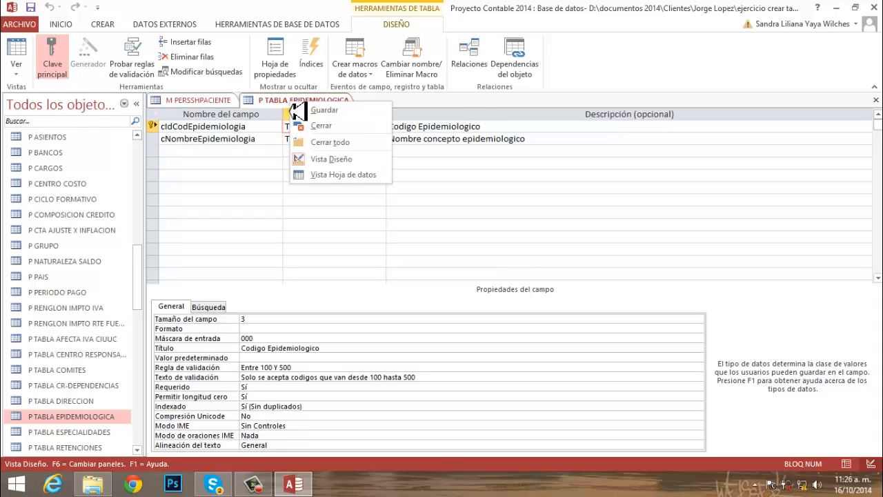
pyautogui.click(322, 127)
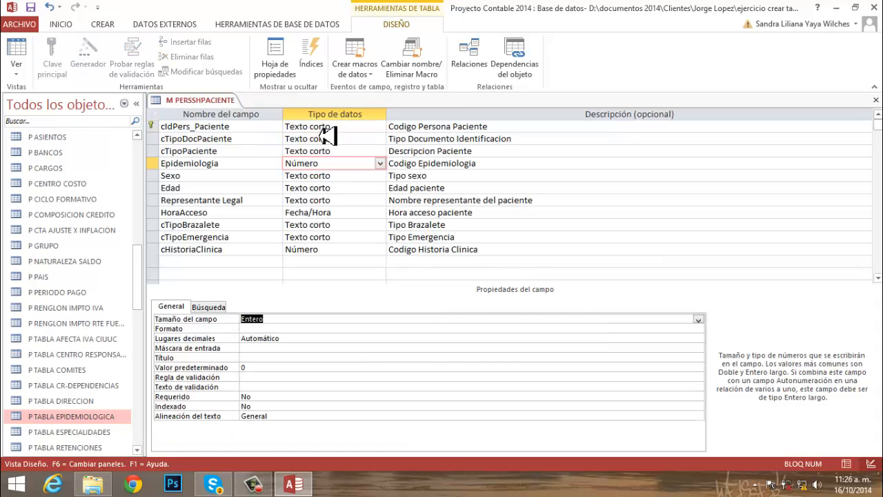
# - Change the Epidemiologia field's data type to Texto corto, with a field size of 3 and the title "Epidemiologia"
pyautogui.click(381, 164)
pyautogui.click(348, 176)
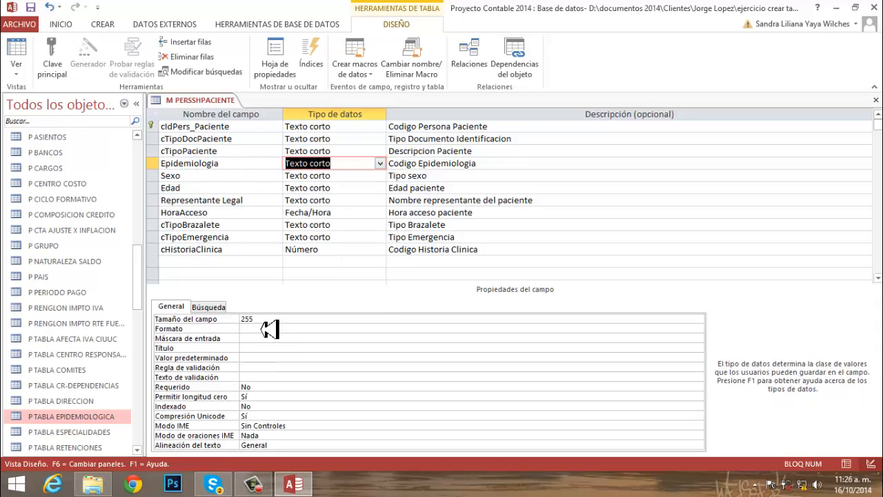
pyautogui.press('F6')
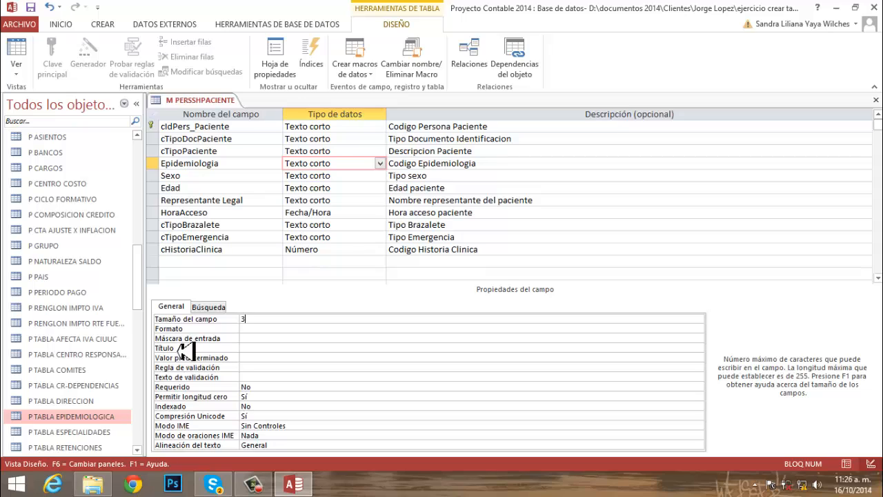
pyautogui.click(249, 349)
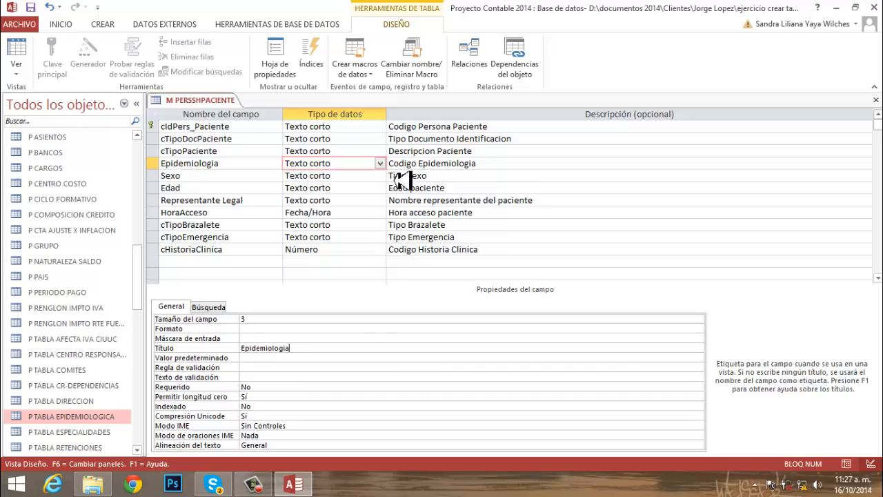
# - Start the lookup wizard for the Epidemiologia field and use the table P TABLA EPIDEMIOLOGICA as the source of its values
pyautogui.click(269, 168)
pyautogui.click(368, 168)
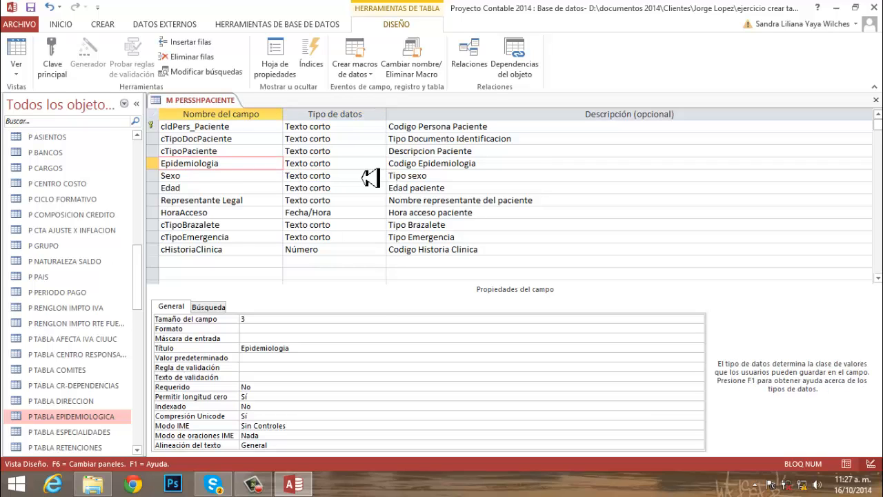
pyautogui.click(380, 164)
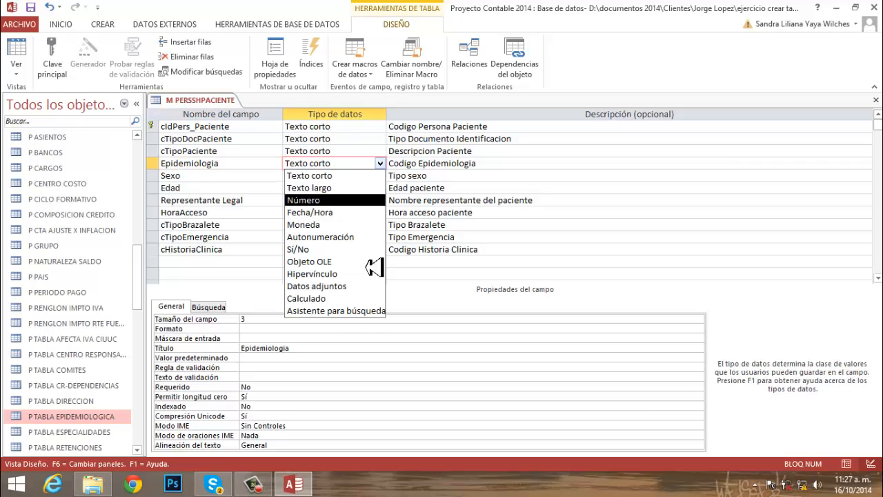
pyautogui.click(352, 314)
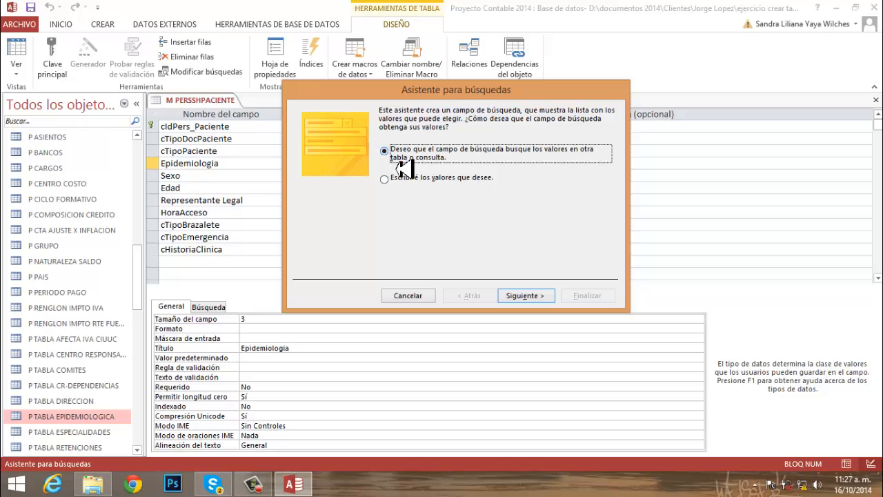
pyautogui.click(530, 301)
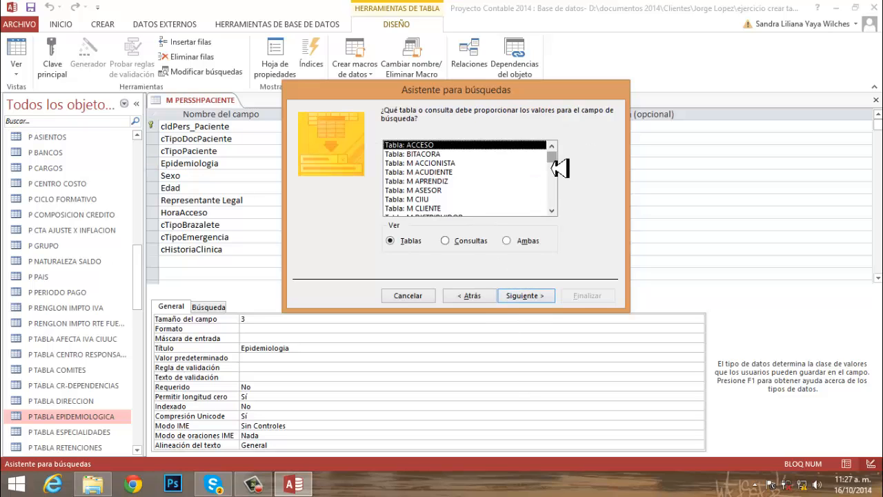
pyautogui.moveTo(552, 157); pyautogui.dragTo(559, 202)
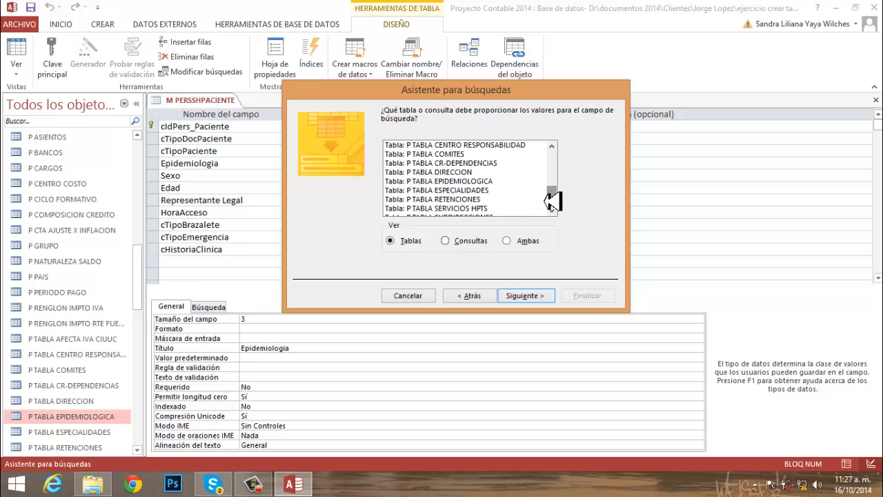
pyautogui.click(474, 182)
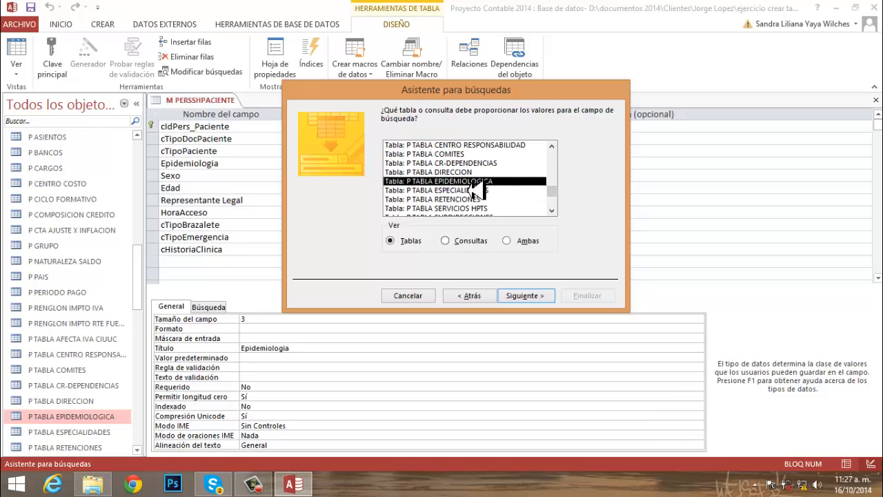
pyautogui.click(525, 296)
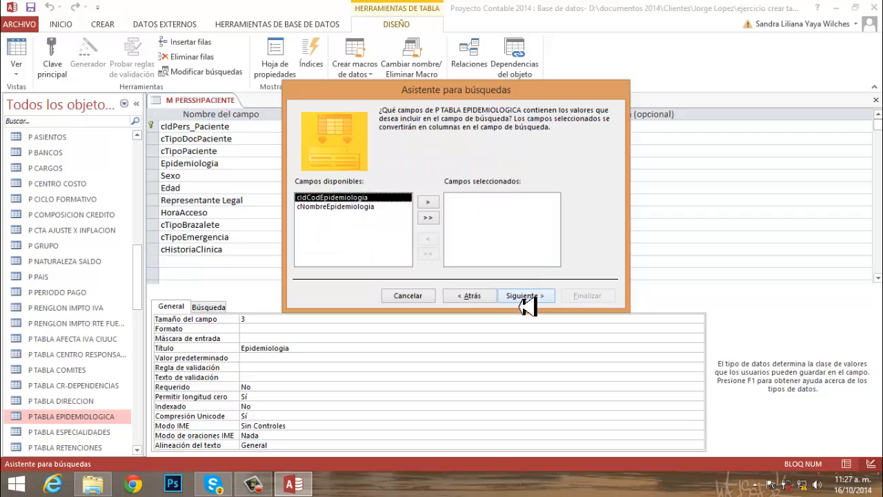
# - Include cIdCodEpidemiologia and cNombreEpidemiologia in the lookup without sorting, show the key column and fit the Nombre Enfermedad column to its contents
pyautogui.click(429, 218)
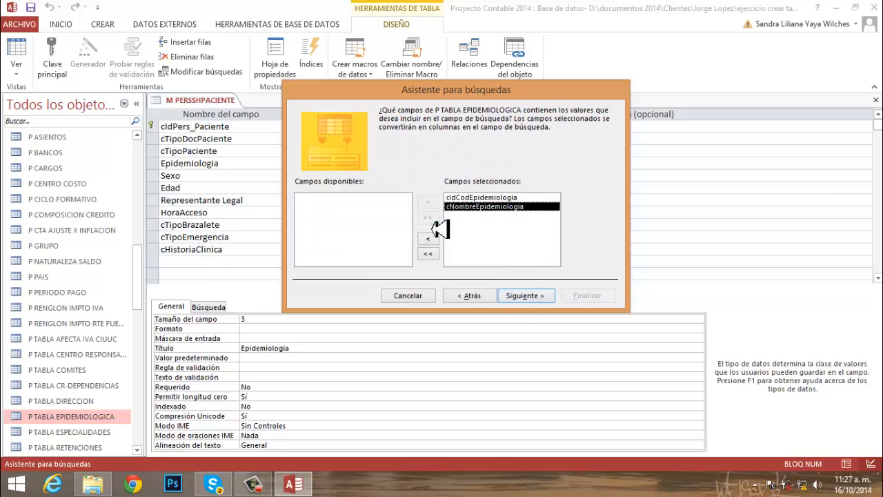
pyautogui.click(524, 296)
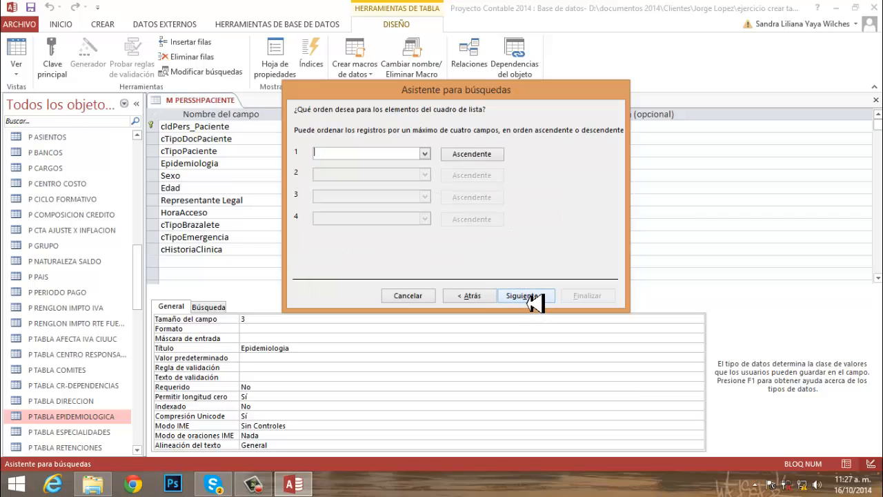
pyautogui.click(525, 296)
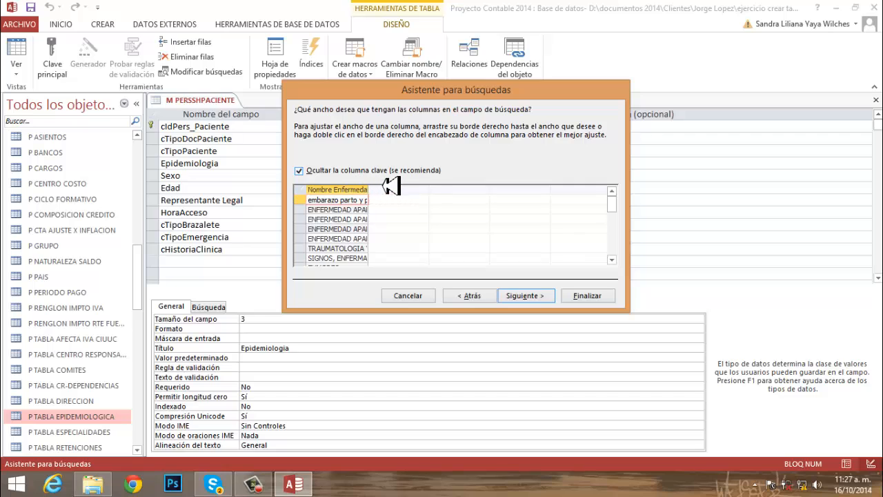
pyautogui.click(301, 171)
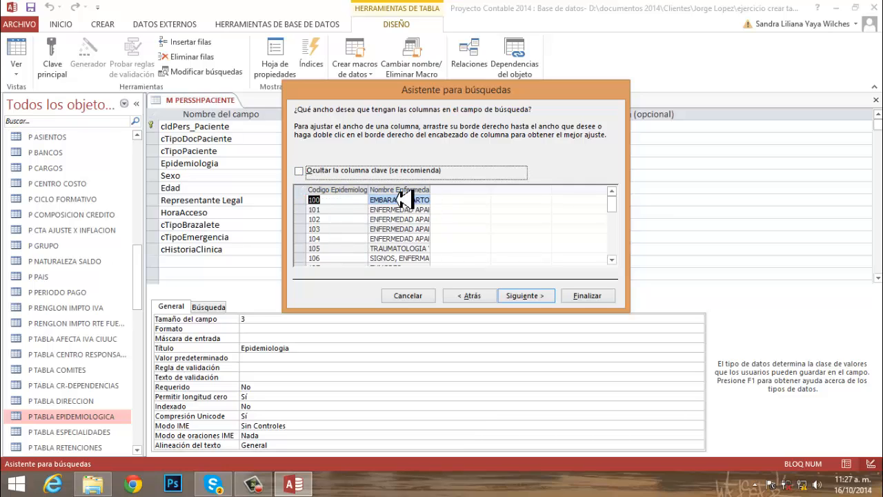
pyautogui.doubleClick(440, 196)
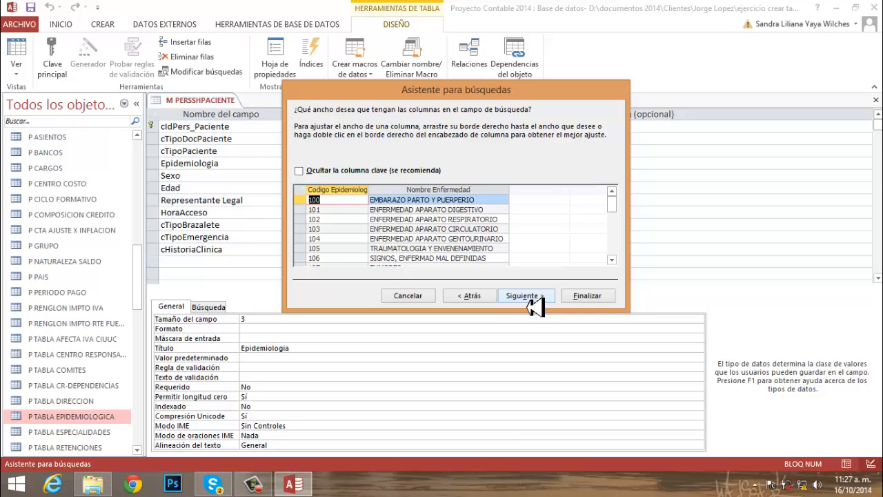
# - Store cIdCodEpidemiologia as the lookup value, keep the label Epidemiologia, finish the wizard and save the table to create the relationship
pyautogui.click(525, 295)
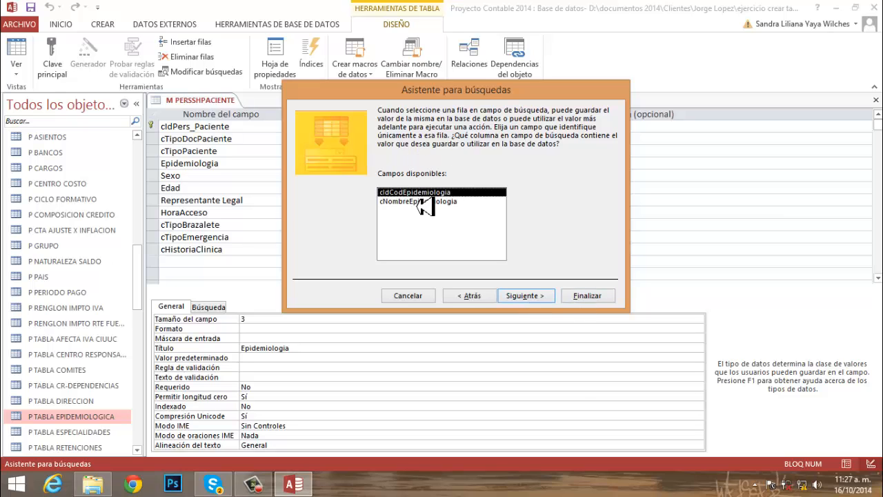
pyautogui.click(540, 298)
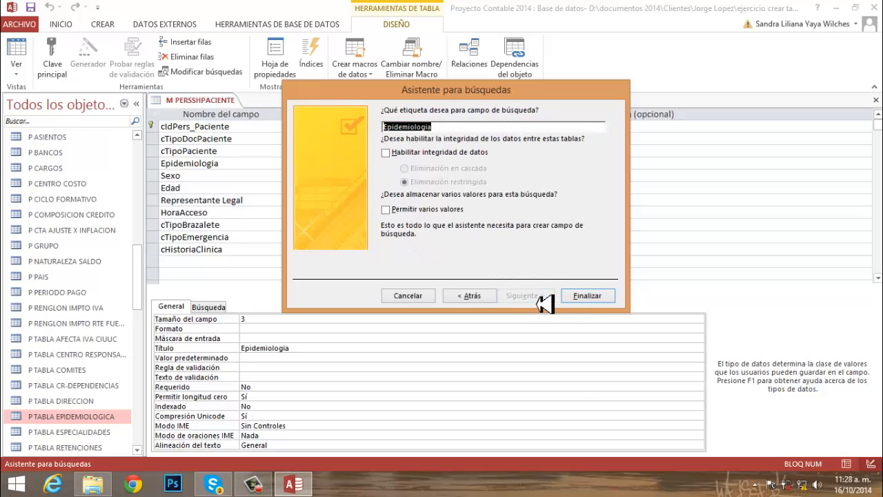
pyautogui.click(598, 299)
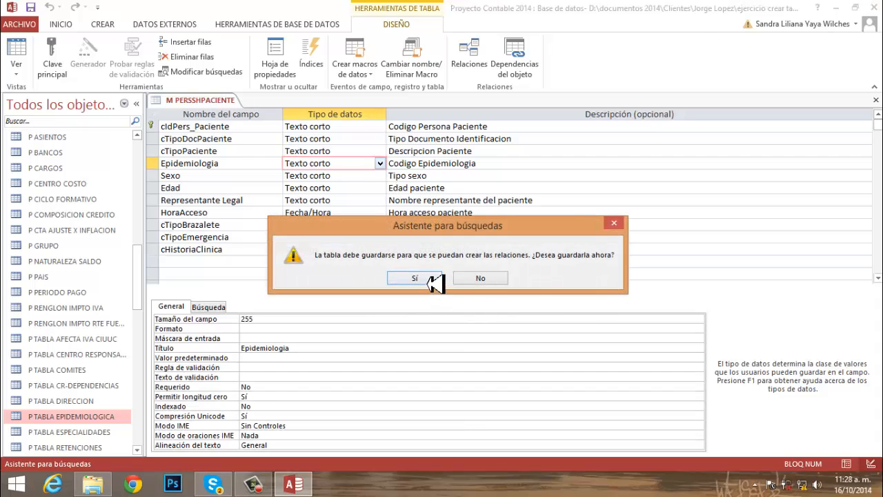
pyautogui.click(431, 283)
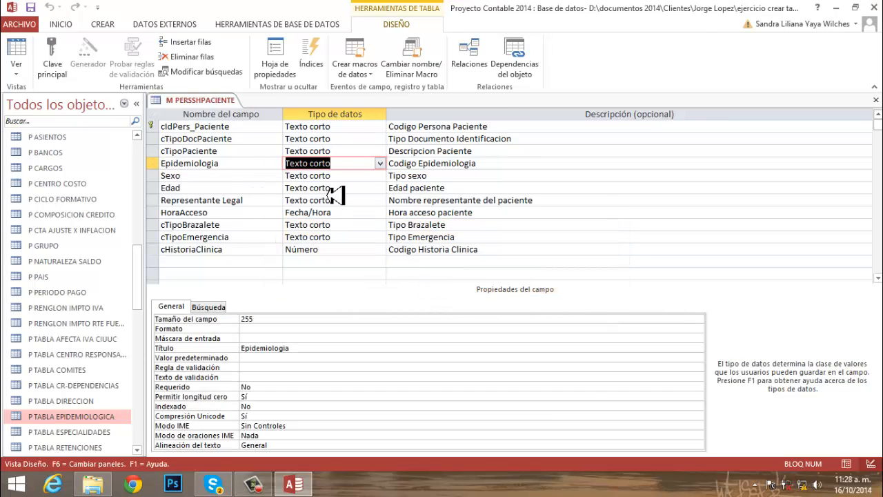
# - Give the Sexo field the title "Sexo"
pyautogui.click(345, 178)
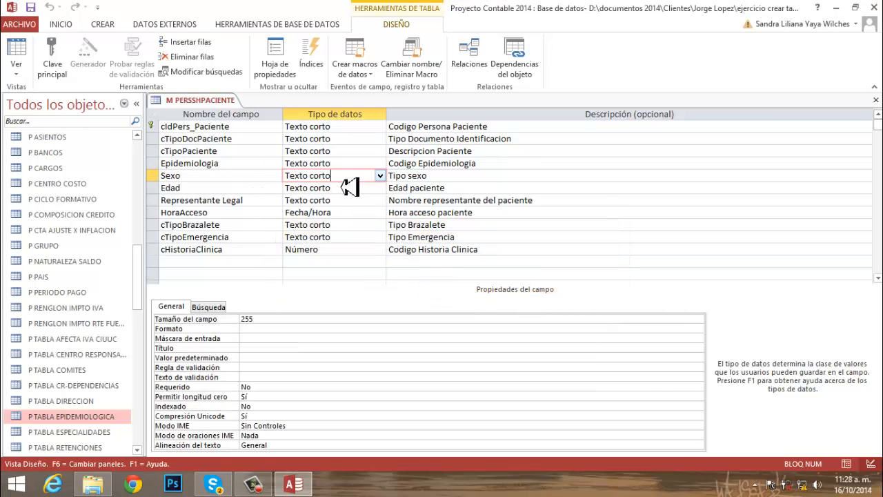
pyautogui.click(379, 177)
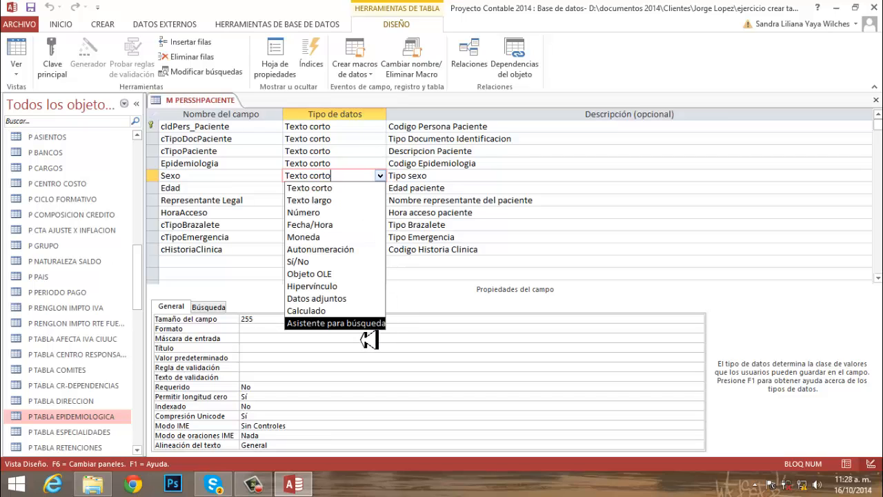
pyautogui.click(245, 180)
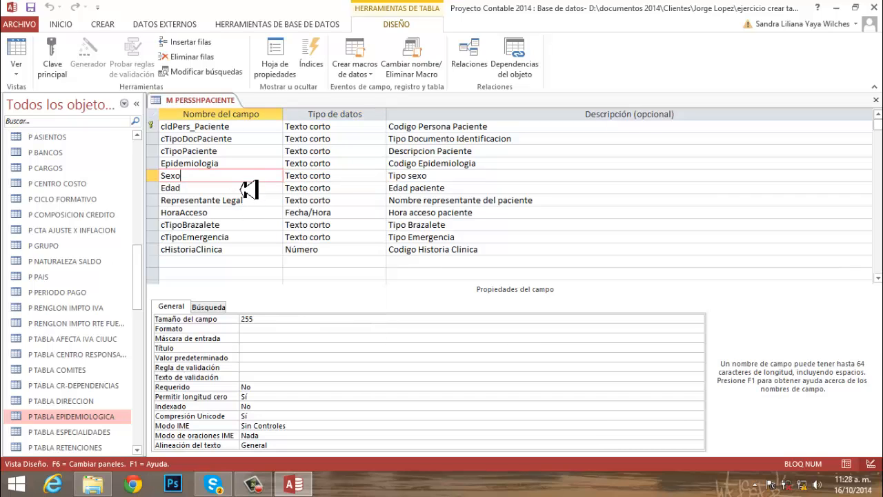
pyautogui.click(245, 349)
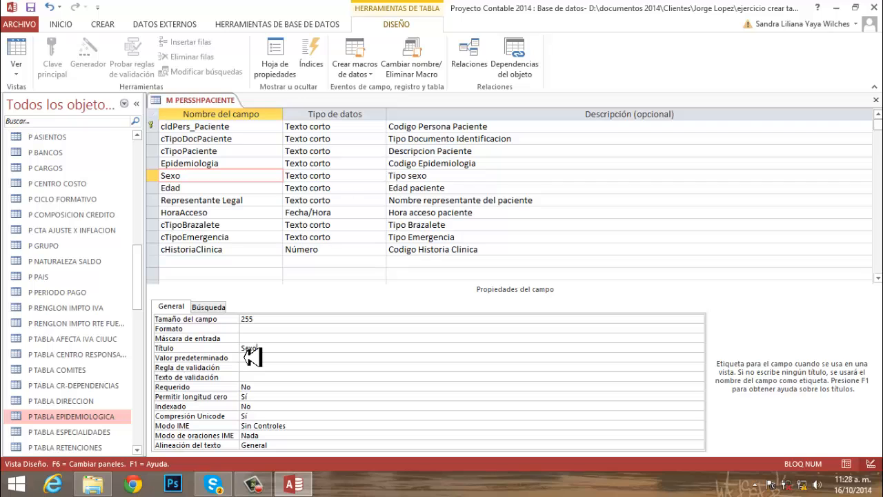
# - Start the lookup wizard for the Sexo field and choose to type in the list values manually
pyautogui.click(345, 179)
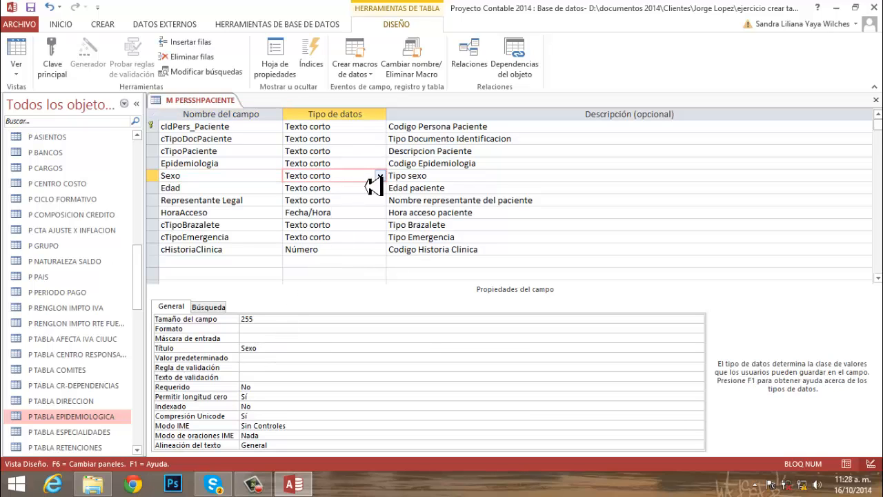
pyautogui.click(385, 178)
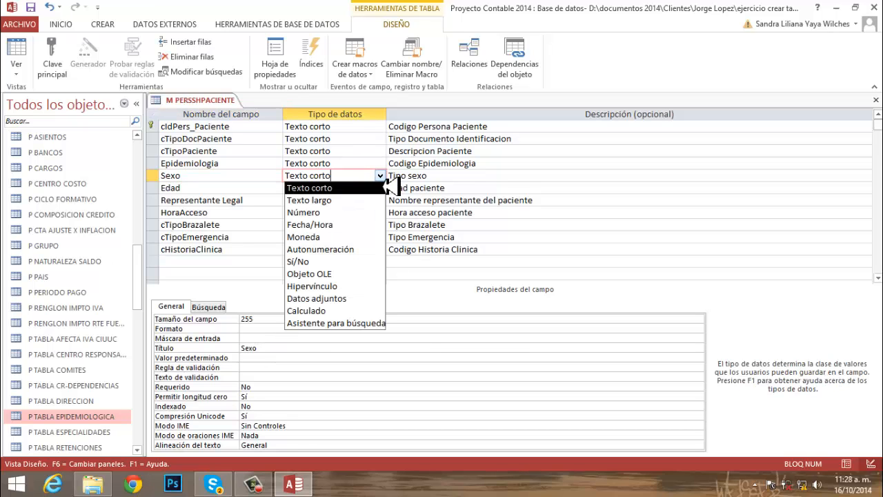
pyautogui.click(352, 323)
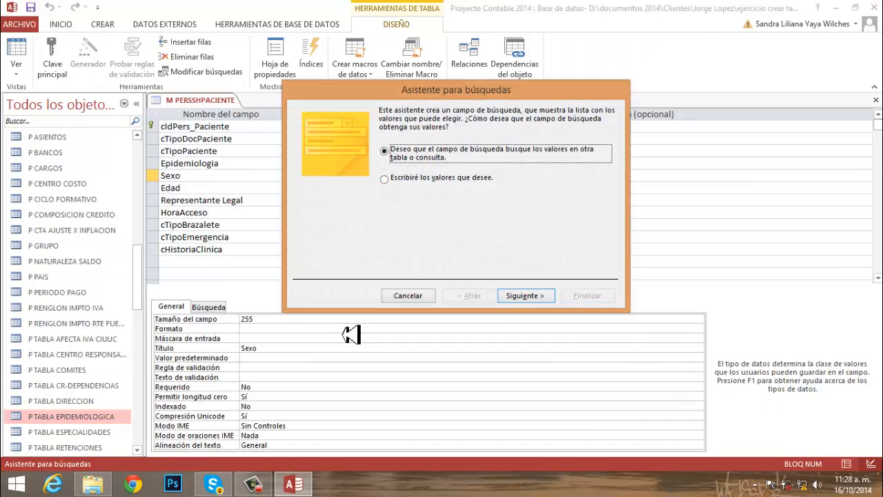
pyautogui.click(442, 181)
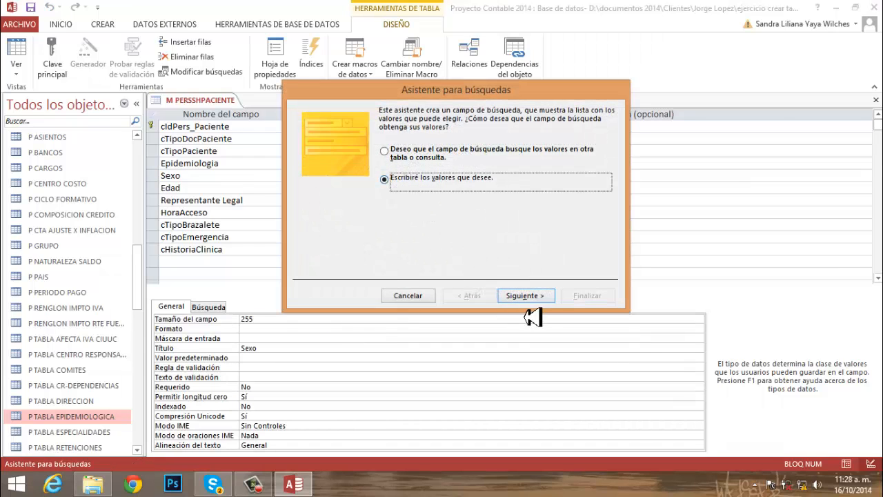
pyautogui.click(528, 297)
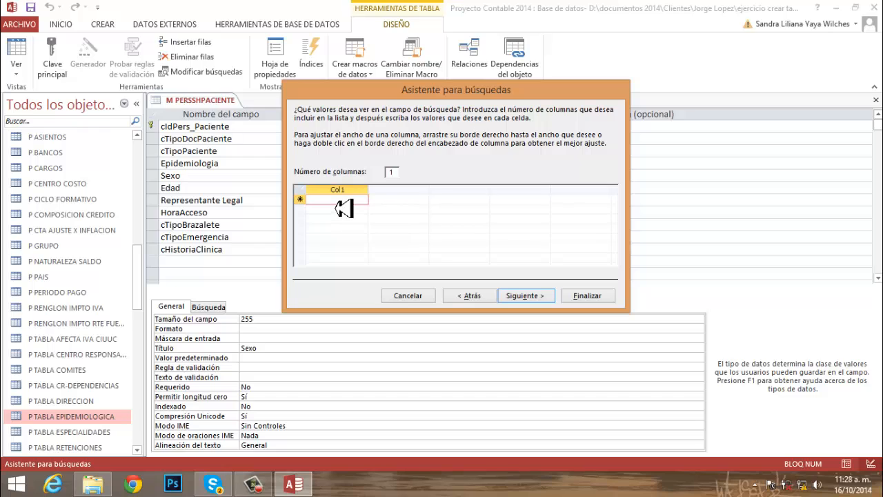
# - Enter F and M as the values of the single-column lookup list and complete the wizard
pyautogui.write('F')
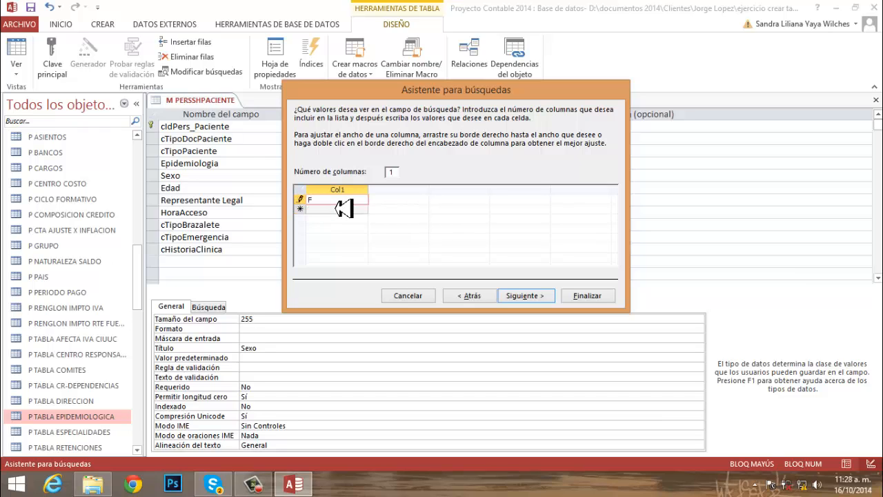
pyautogui.press('Return')
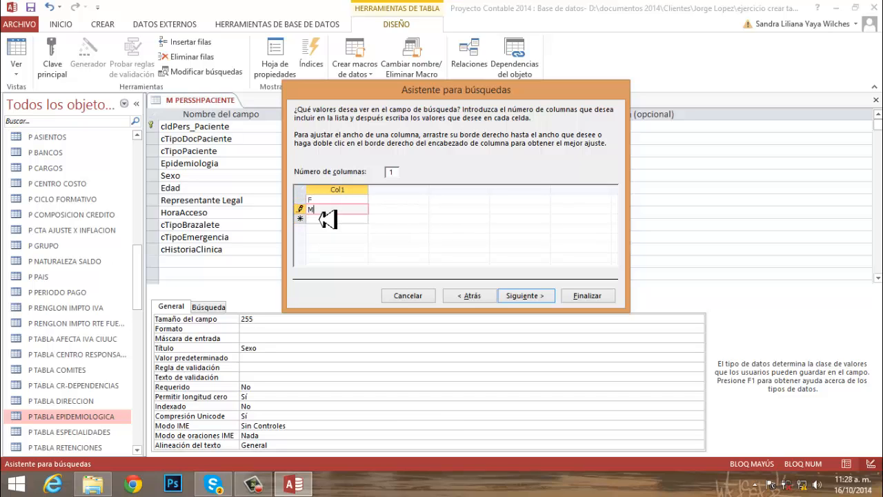
pyautogui.write('M')
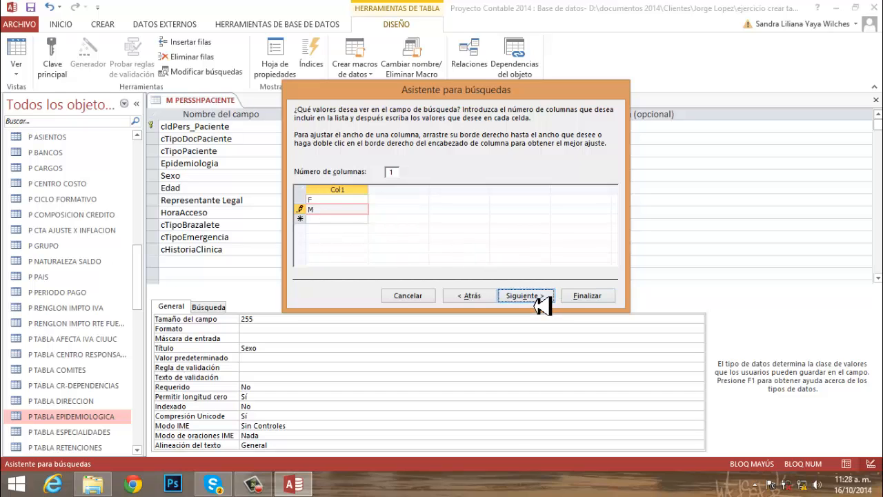
pyautogui.click(524, 295)
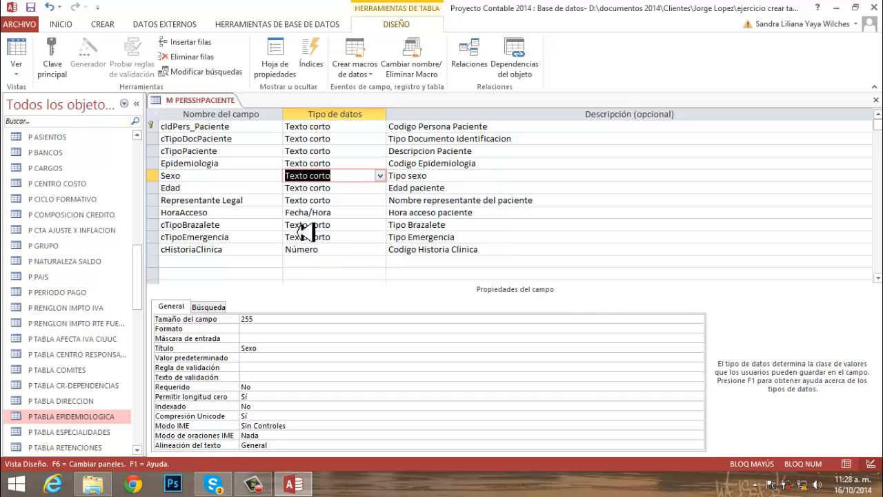
# - Set the Edad field's size to 3 and its title to "Edad"
pyautogui.click(234, 190)
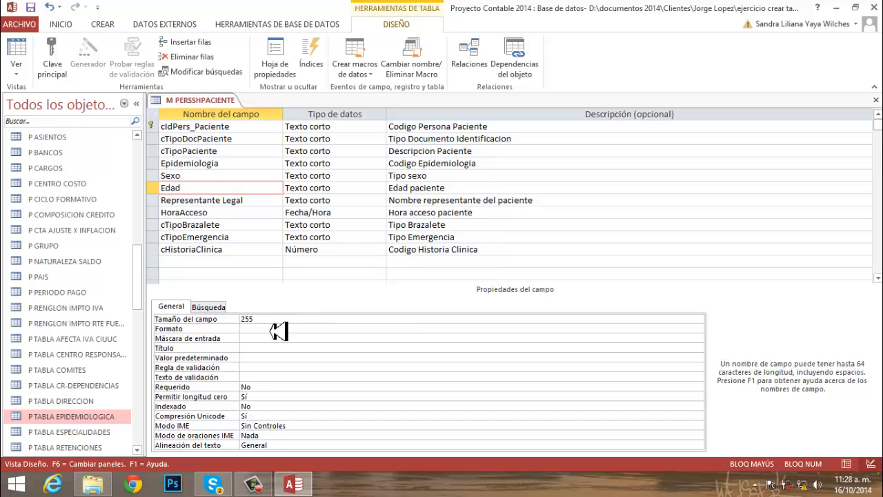
pyautogui.press('F6')
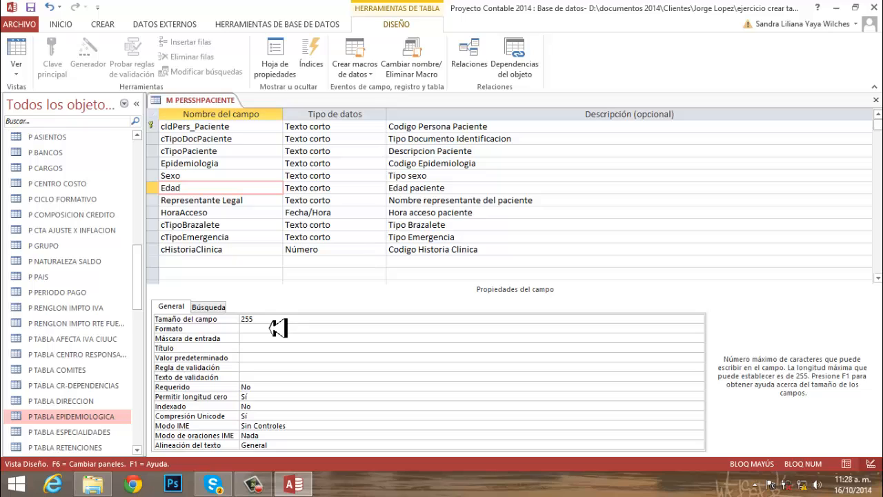
pyautogui.doubleClick(247, 320)
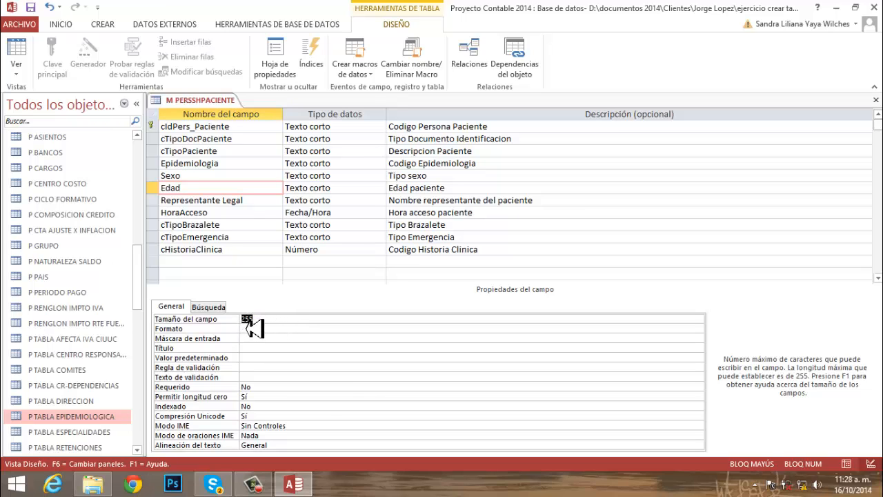
pyautogui.write('3')
pyautogui.click(248, 350)
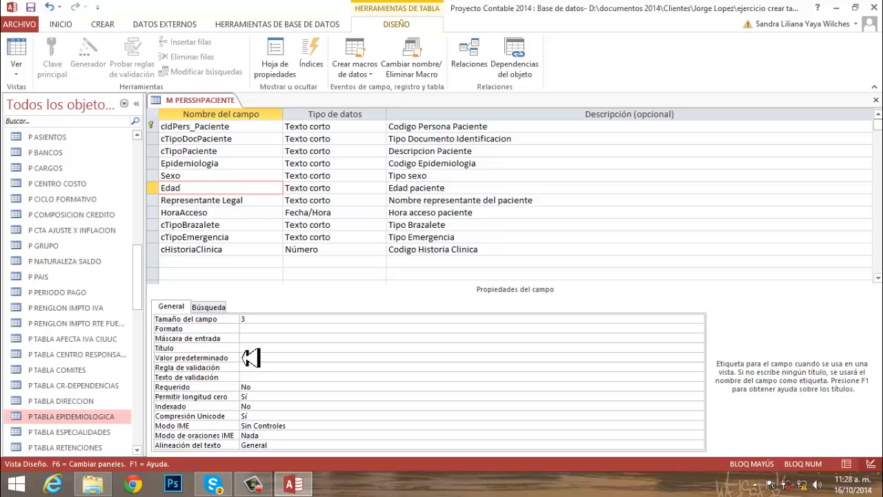
pyautogui.write('eDAD')
pyautogui.press('BackSpace')
pyautogui.press('BackSpace')
pyautogui.press('BackSpace')
pyautogui.press('capslock')
pyautogui.write('Edad')
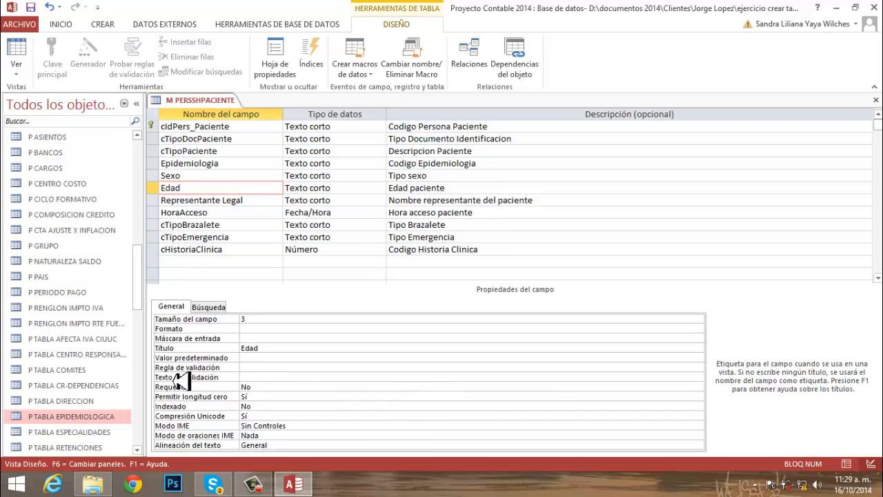
# - Change the Edad field's size to 10
pyautogui.click(250, 370)
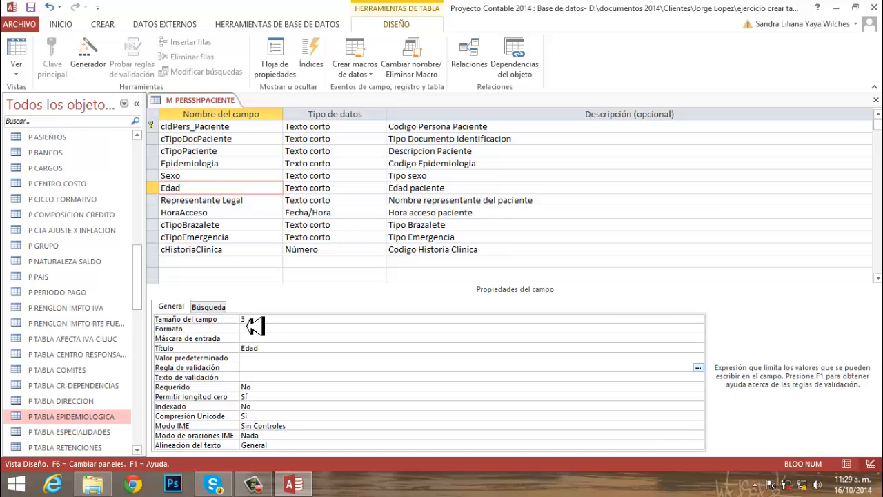
pyautogui.click(243, 320)
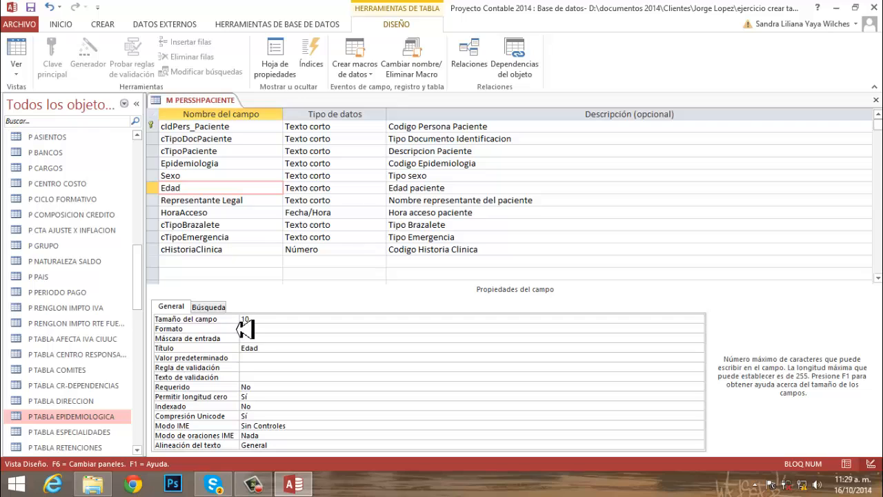
pyautogui.click(250, 329)
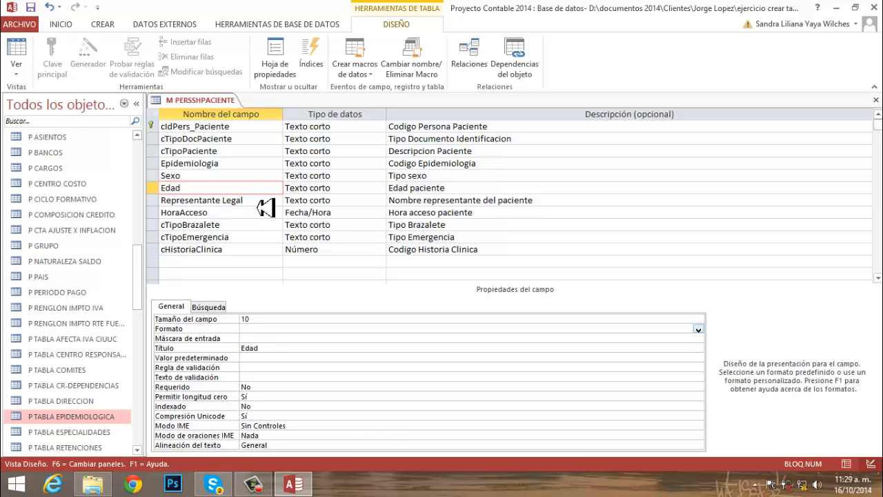
# - Give the Representante Legal field the title "Representante Legal"
pyautogui.click(264, 206)
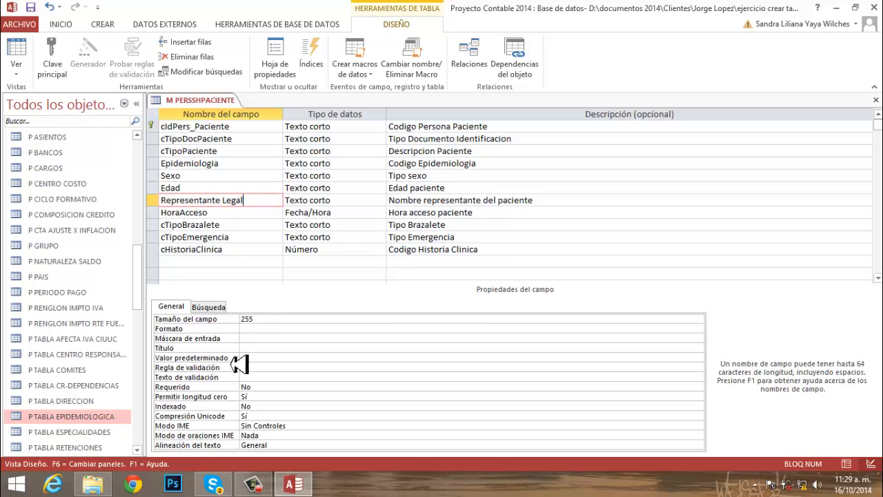
pyautogui.click(257, 349)
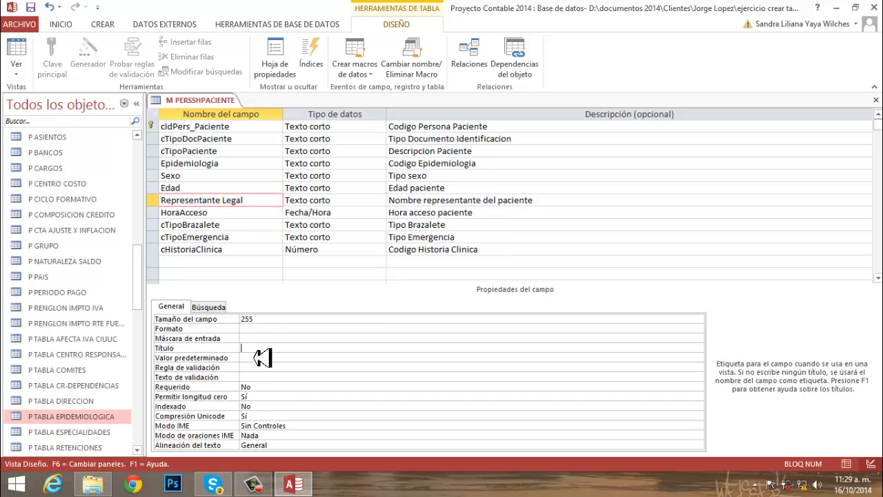
pyautogui.write('Represent')
pyautogui.press('BackSpace')
pyautogui.press('BackSpace')
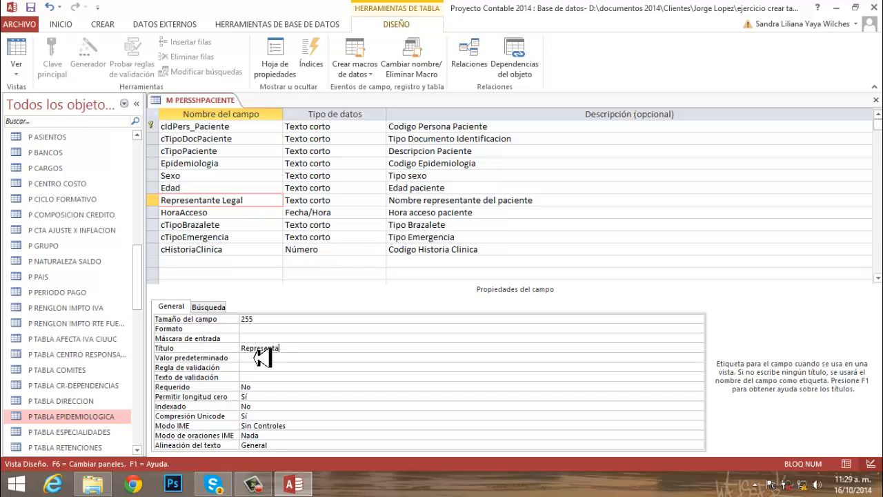
pyautogui.write('nte Legal')
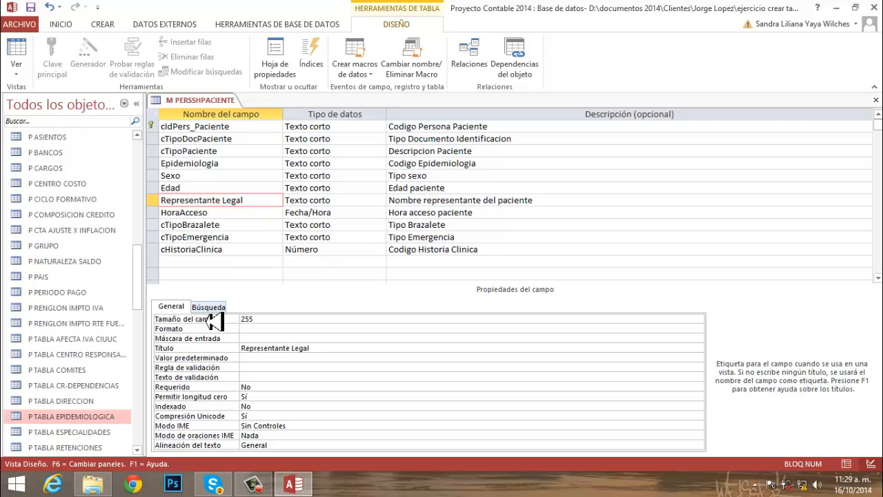
# - Set the Representante Legal field's size to 40 and its format to >@
pyautogui.moveTo(265, 321); pyautogui.dragTo(241, 322)
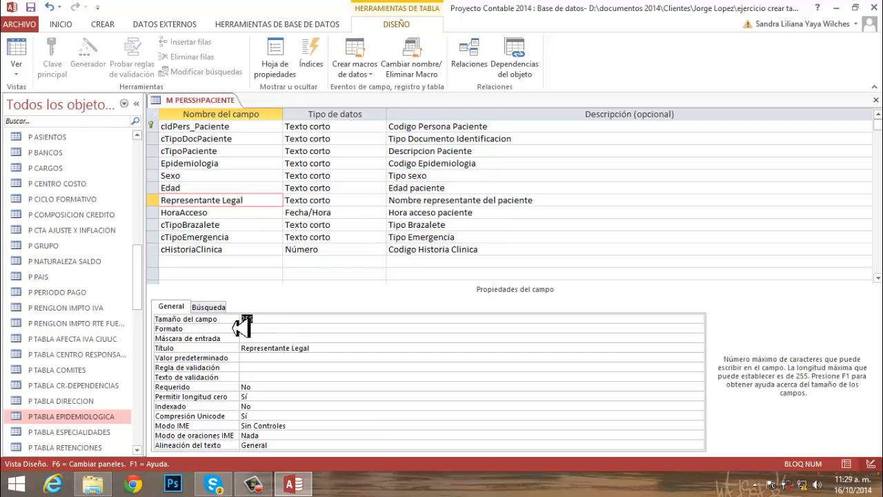
pyautogui.write('40')
pyautogui.press('Return')
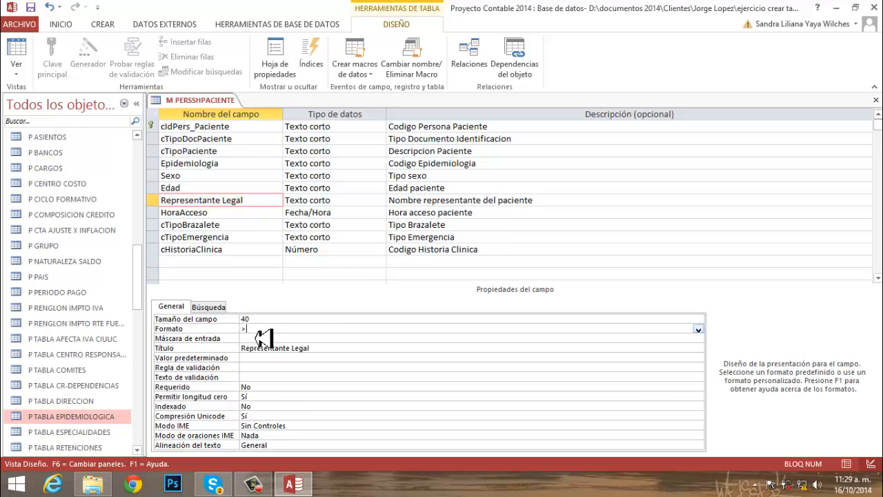
pyautogui.write('>@')
# - Set the HoraAcceso field's format to Hora corta and fill in its title
pyautogui.click(224, 215)
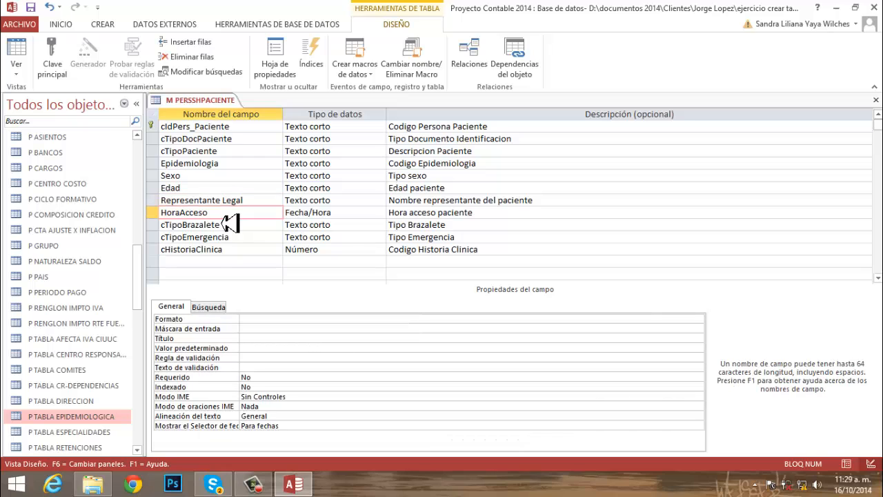
pyautogui.click(254, 320)
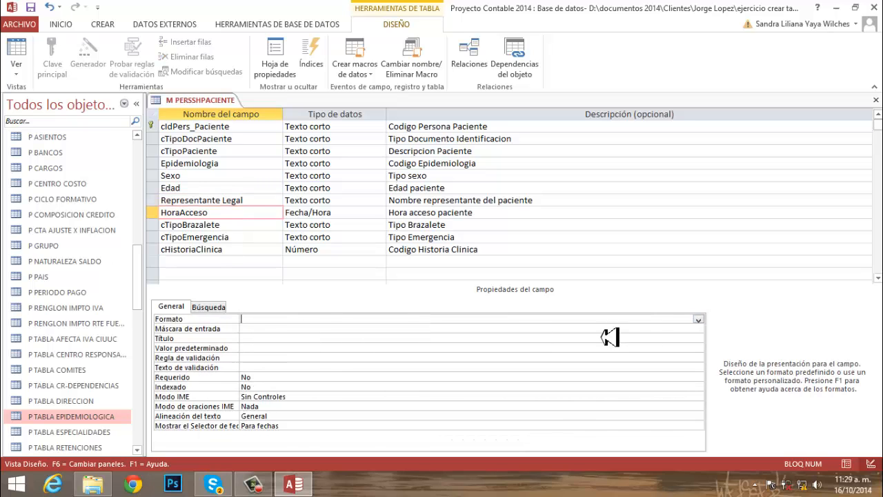
pyautogui.click(699, 321)
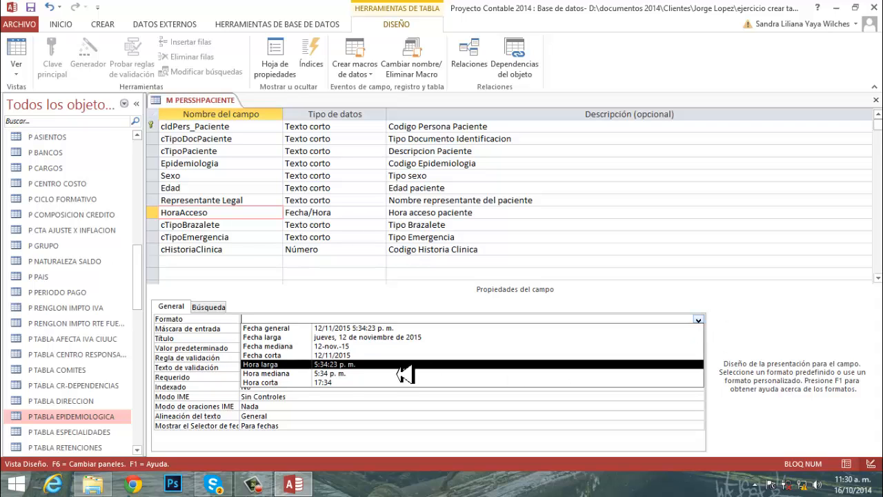
pyautogui.click(271, 383)
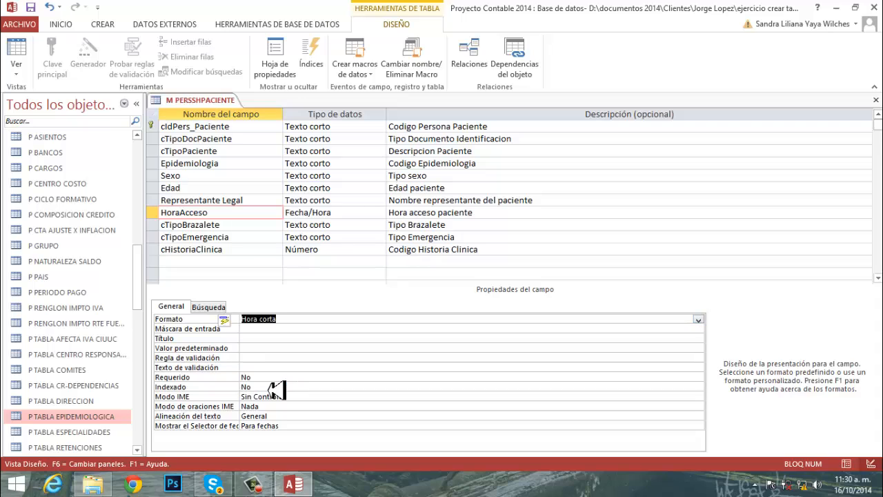
pyautogui.click(252, 341)
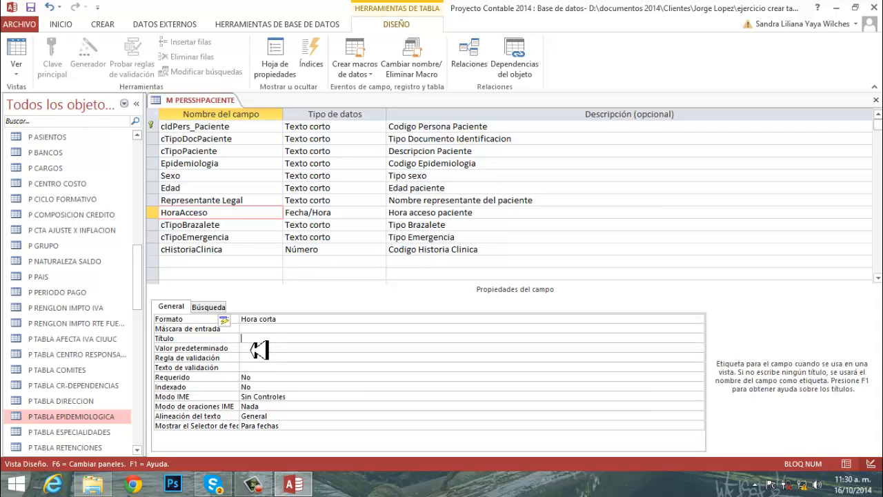
pyautogui.write('Hora')
# - Give the cTipoBrazalete field the title "Tipo Brazalete"
pyautogui.click(250, 225)
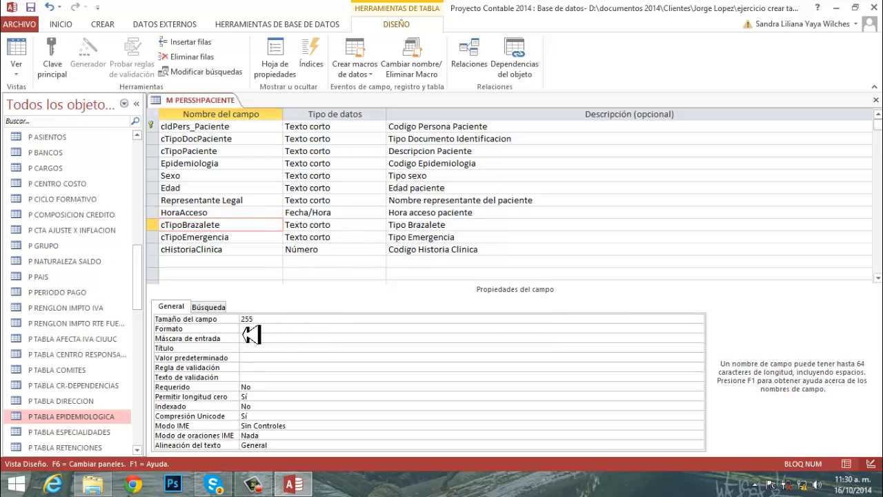
pyautogui.click(252, 349)
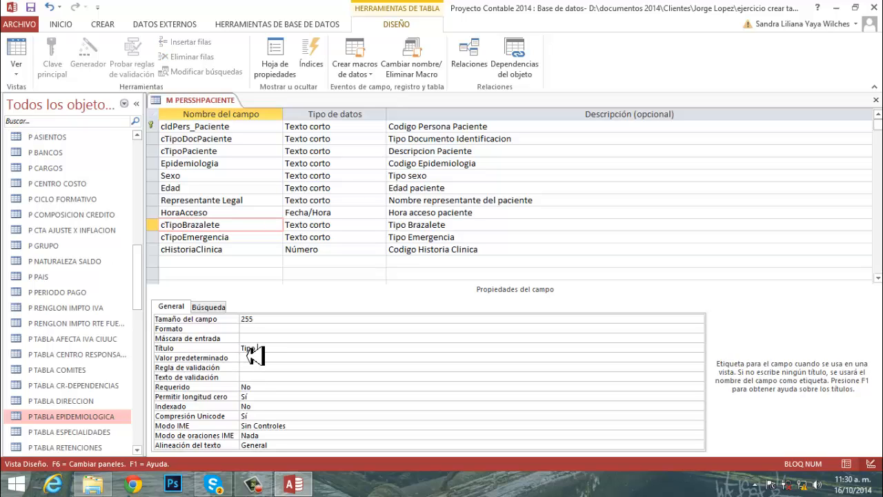
pyautogui.write('Tipo Brazalete')
# - Start the lookup wizard as the data type of the cTipoBrazalete field, using a self-written list of values
pyautogui.click(356, 228)
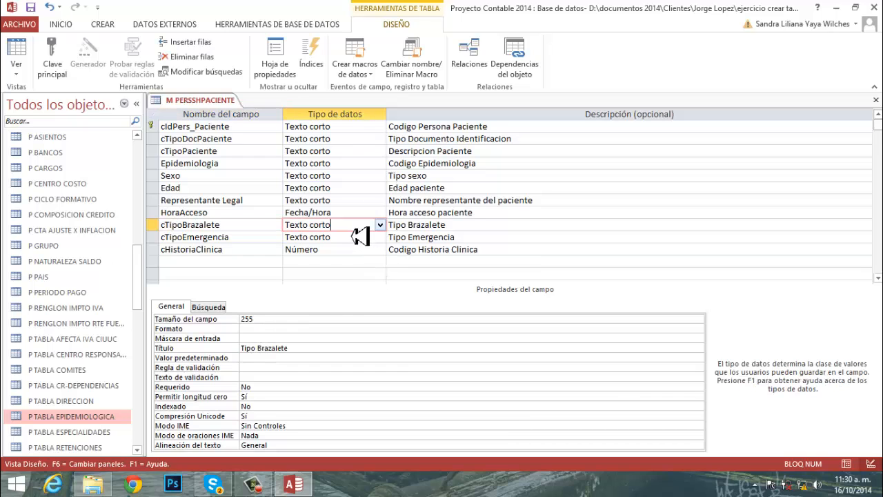
pyautogui.click(380, 225)
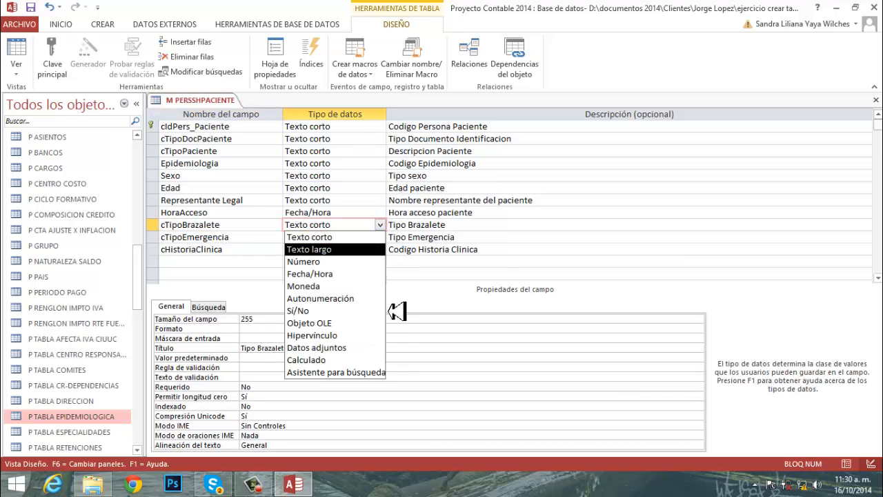
pyautogui.click(366, 374)
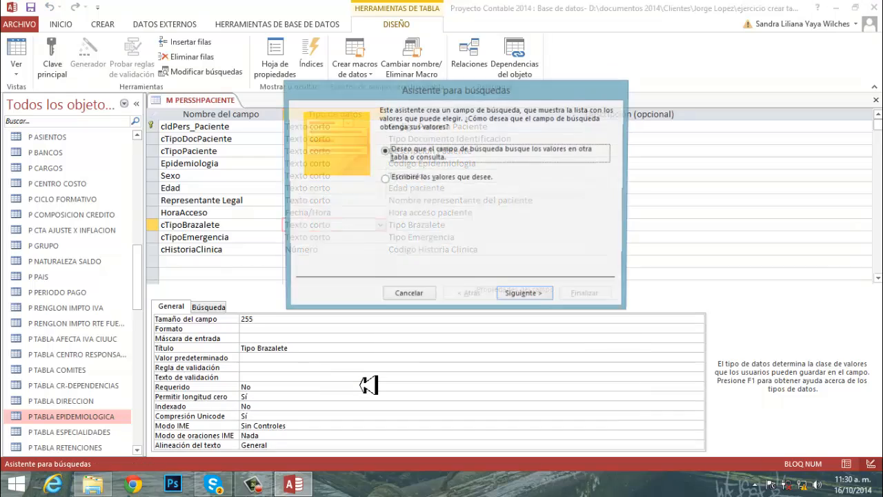
pyautogui.click(413, 179)
pyautogui.click(522, 297)
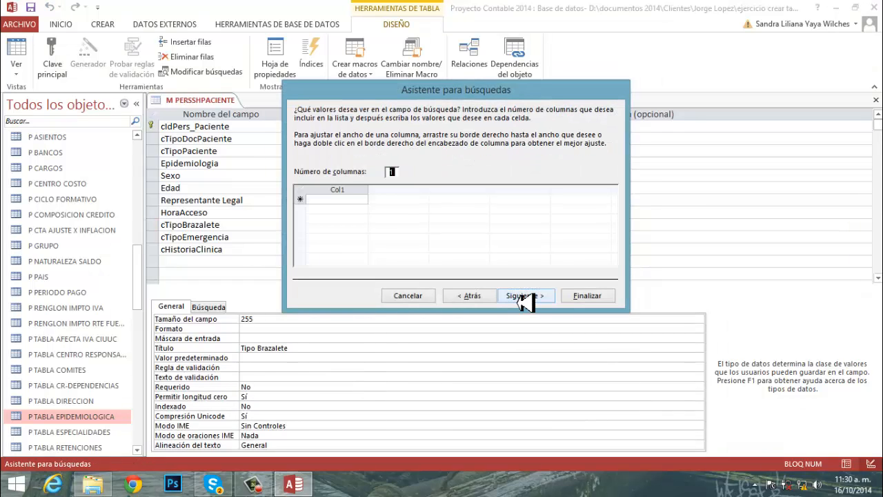
# - Complete the cTipoBrazalete lookup list with AZUL, AMARILLO, VERDE and ROJO, and set the field's format to >@
pyautogui.click(321, 201)
pyautogui.press('capslock')
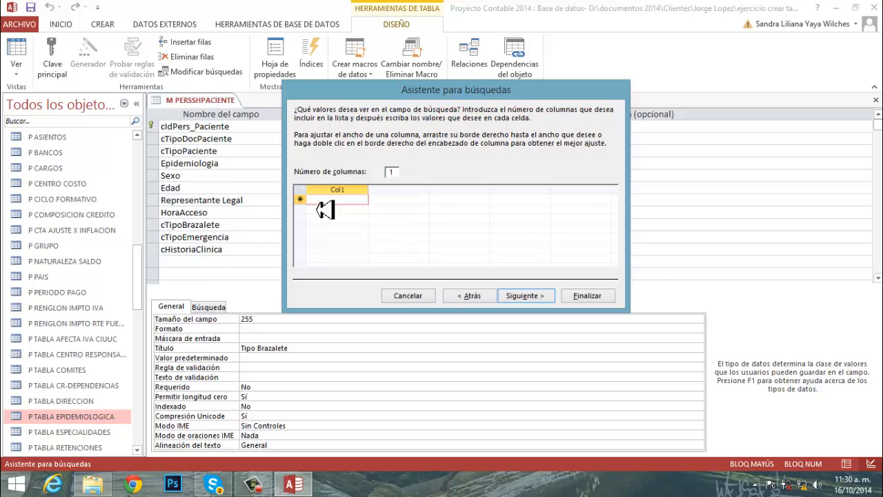
pyautogui.write('AZU')
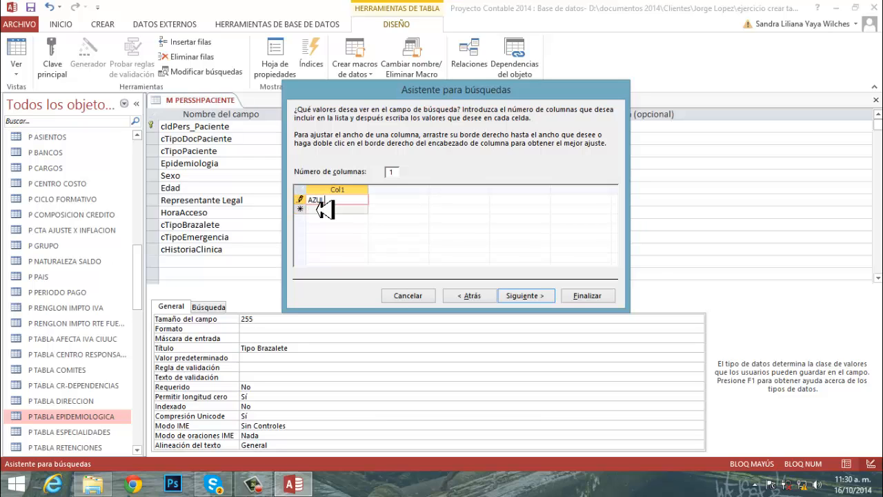
pyautogui.write('L')
pyautogui.press('Return')
pyautogui.write('AMARILLO')
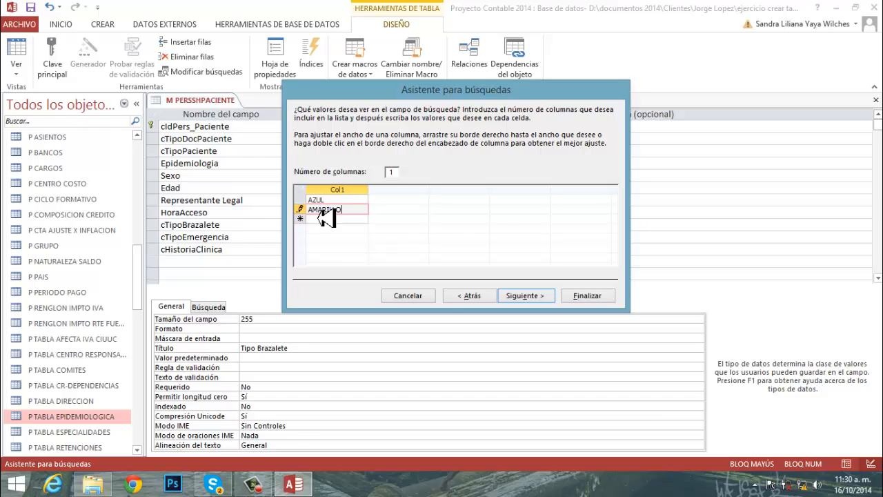
pyautogui.press('Return')
pyautogui.write('V')
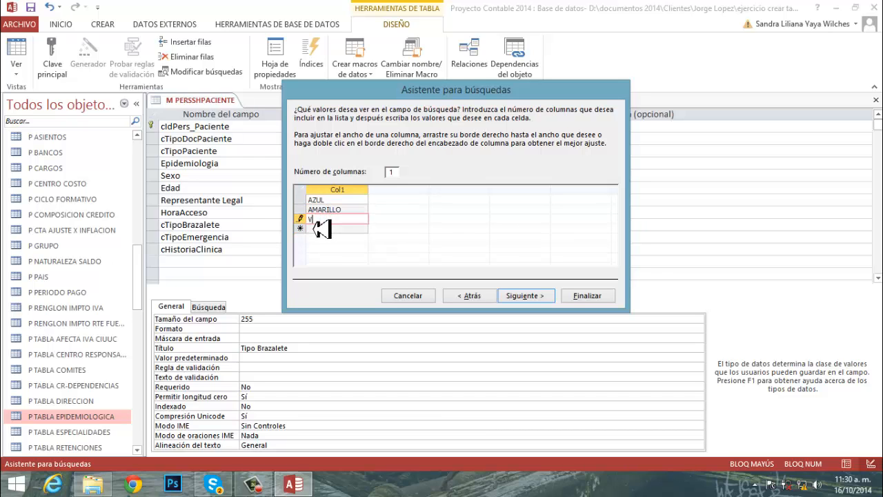
pyautogui.write('ERDE')
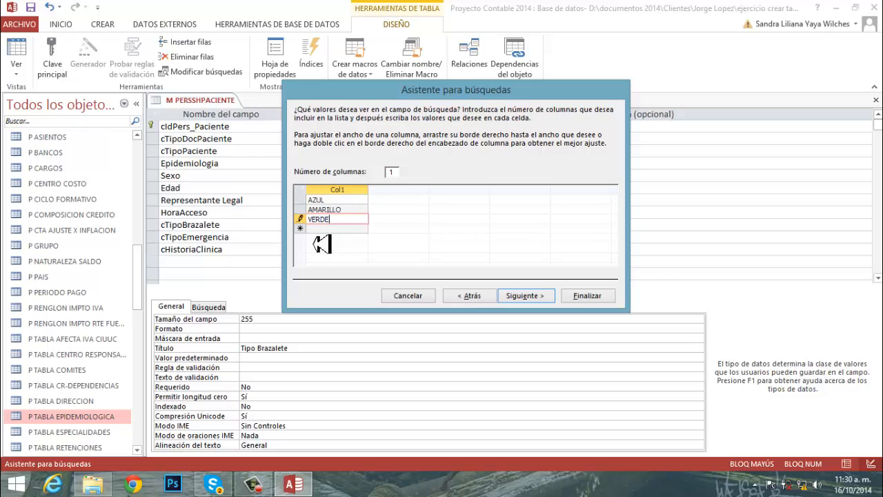
pyautogui.press('Return')
pyautogui.write('ROJO')
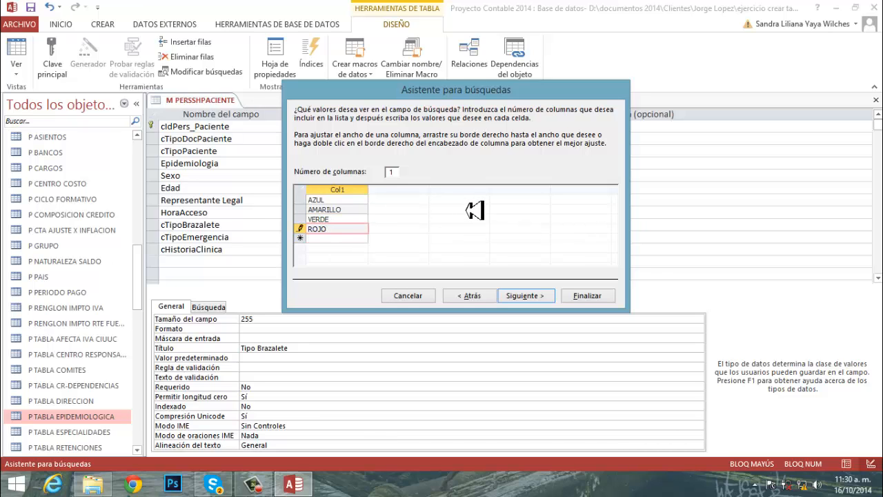
pyautogui.click(528, 297)
pyautogui.click(589, 296)
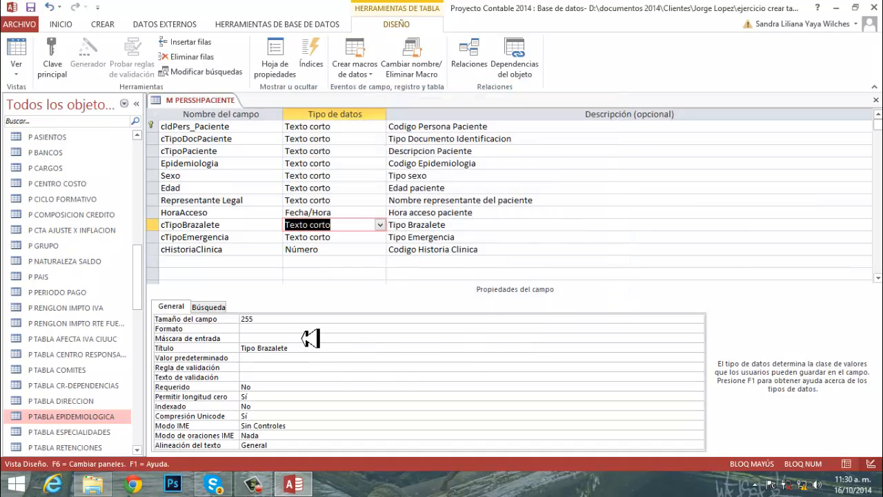
pyautogui.click(258, 330)
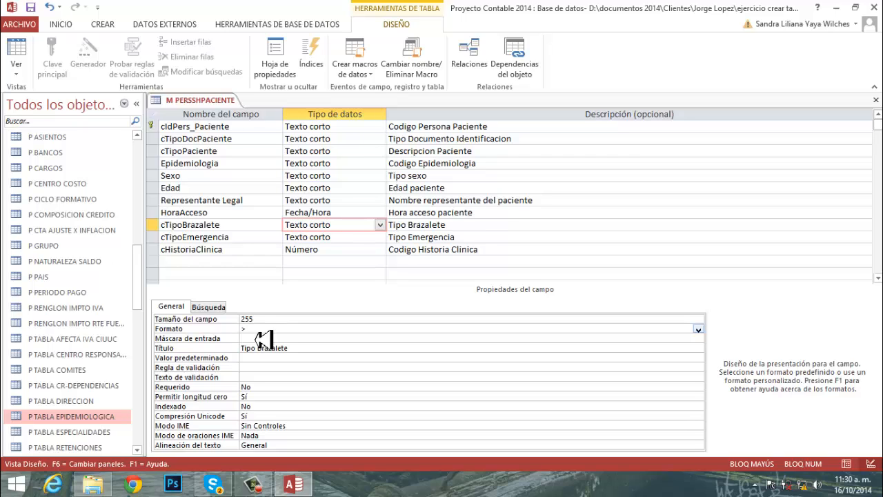
pyautogui.write('>@')
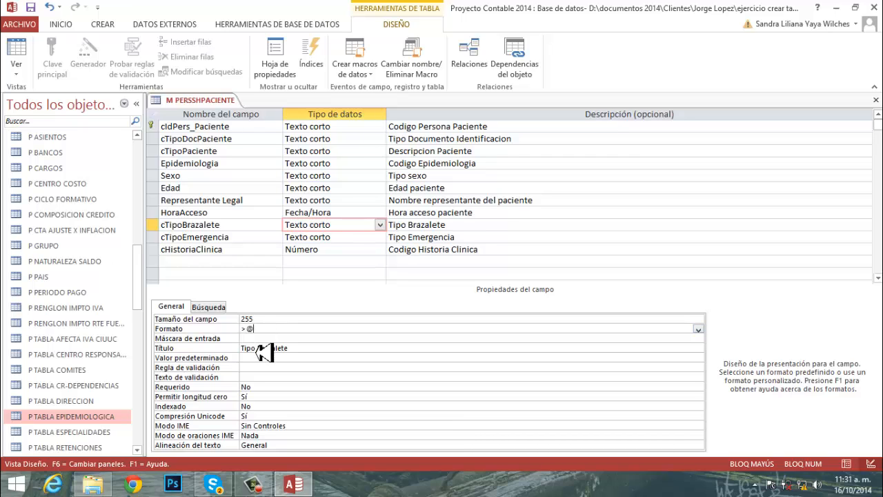
# - Give the cTipoEmergencia field the title "Tipo Emergencia" and the format >@
pyautogui.click(257, 244)
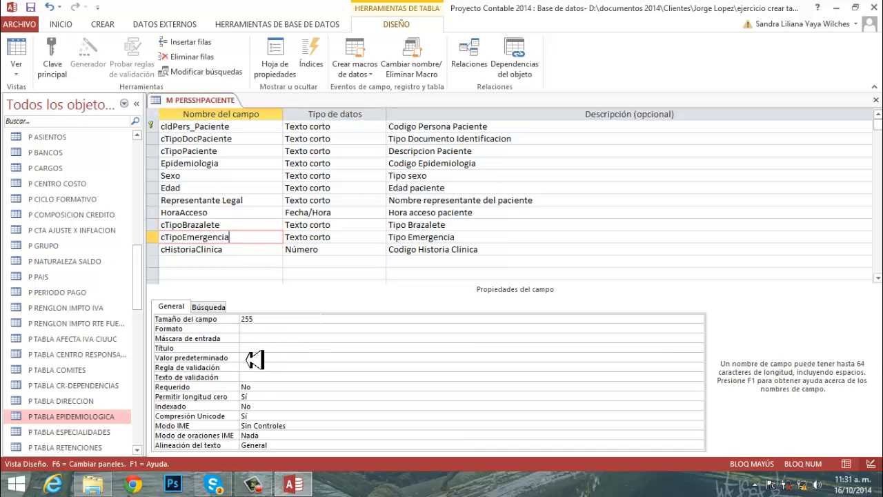
pyautogui.click(256, 349)
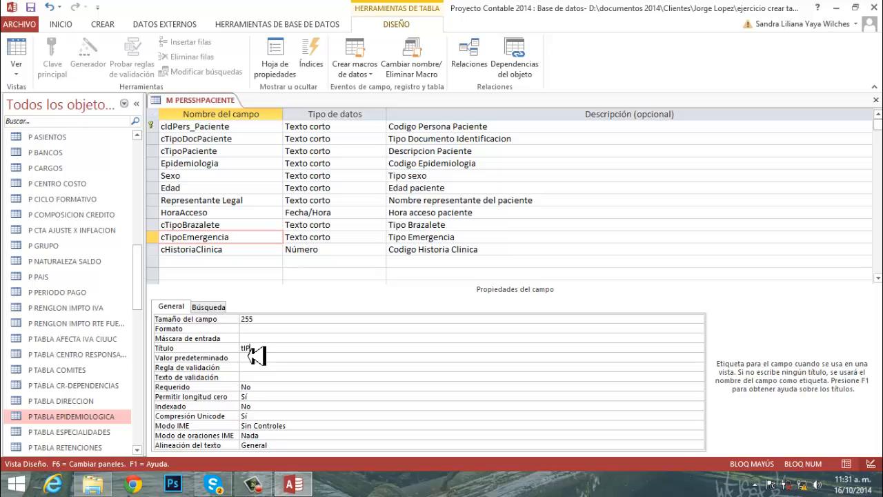
pyautogui.press('capslock')
pyautogui.write('Tipo Emergencia')
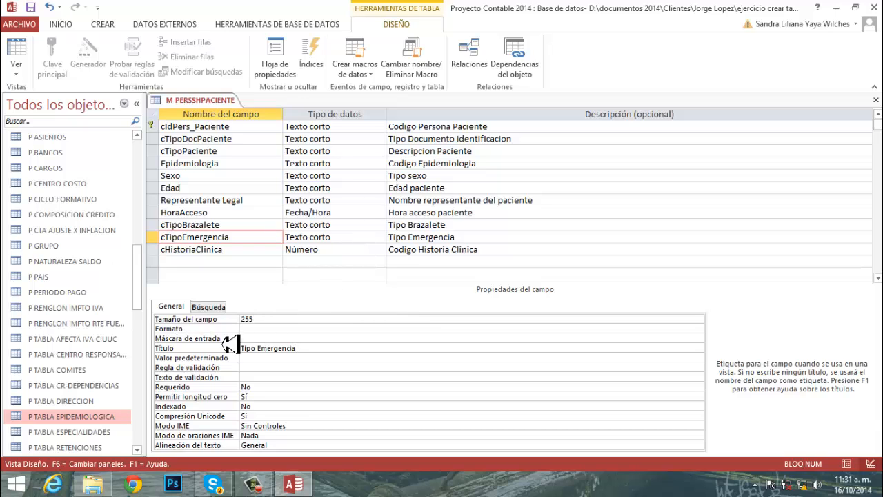
pyautogui.click(252, 330)
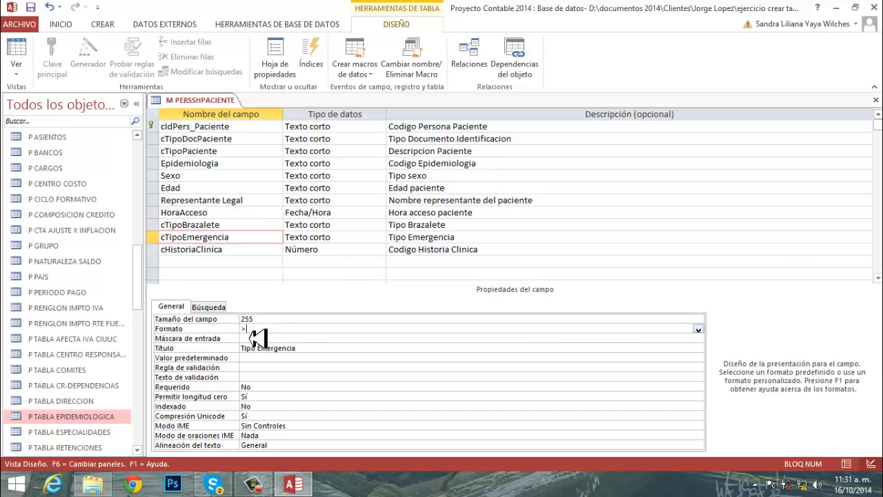
pyautogui.write('>@')
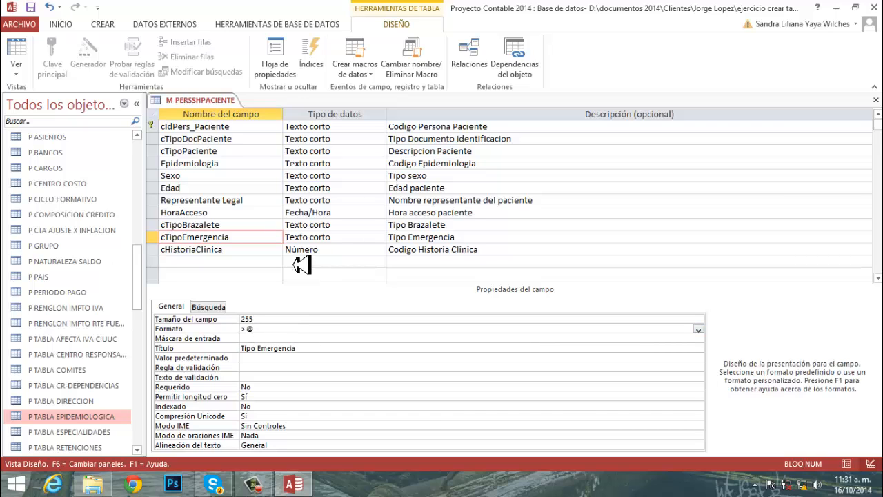
# - Start the lookup wizard as the data type of the cTipoEmergencia field, using a self-written list of values
pyautogui.click(342, 240)
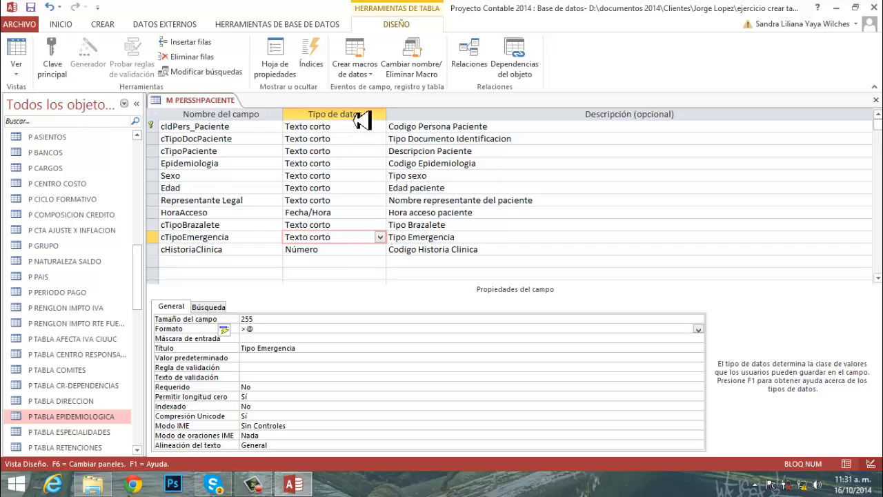
pyautogui.click(380, 237)
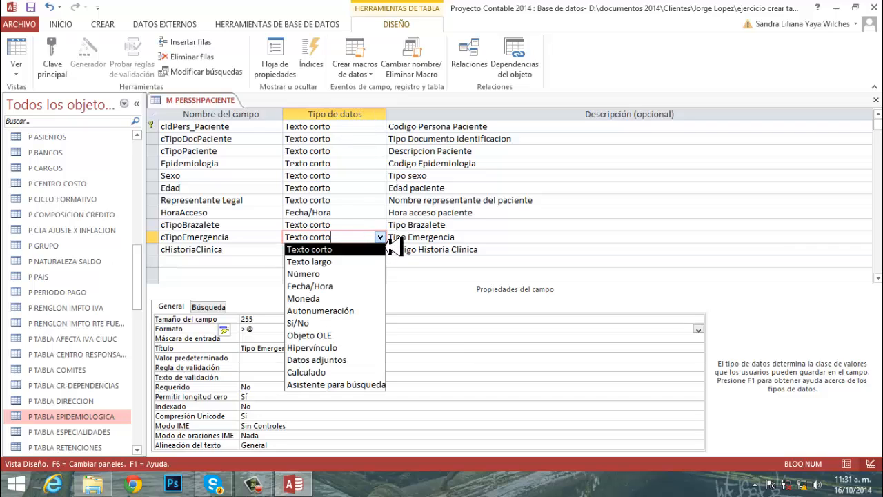
pyautogui.click(338, 387)
pyautogui.click(418, 187)
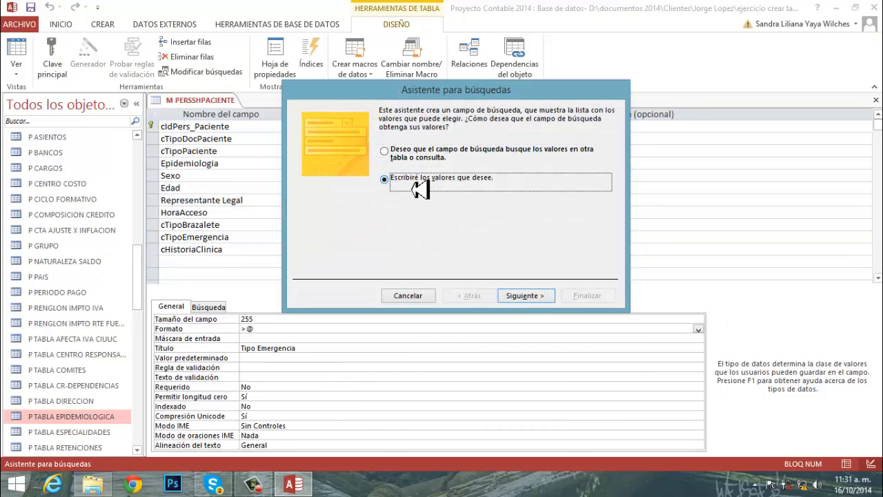
pyautogui.click(525, 296)
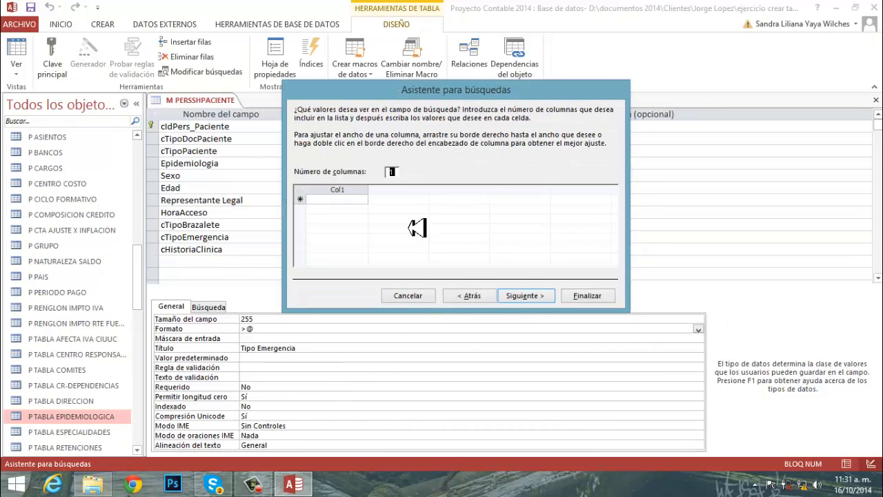
# - Enter AMBULATORIO, HOSPITALIZACION and OTRO as the lookup values of the cTipoEmergencia field
pyautogui.click(337, 204)
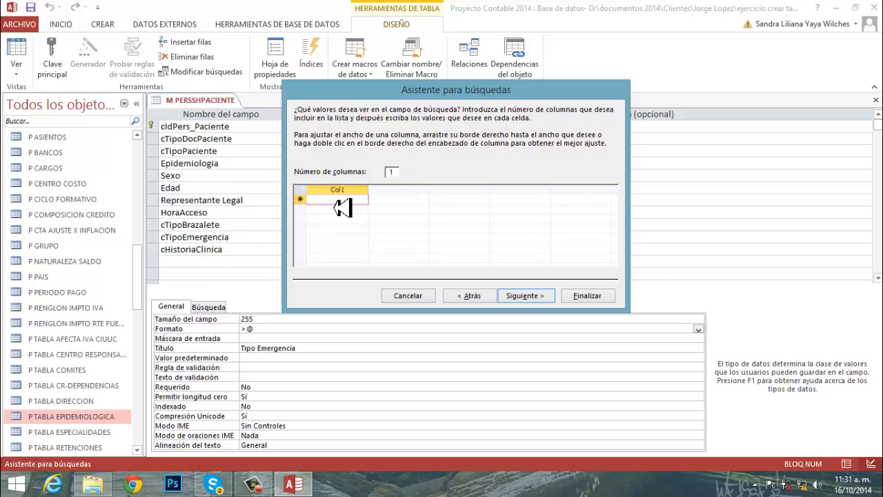
pyautogui.write('Am')
pyautogui.press('BackSpace')
pyautogui.press('BackSpace')
pyautogui.press('capslock')
pyautogui.write('A')
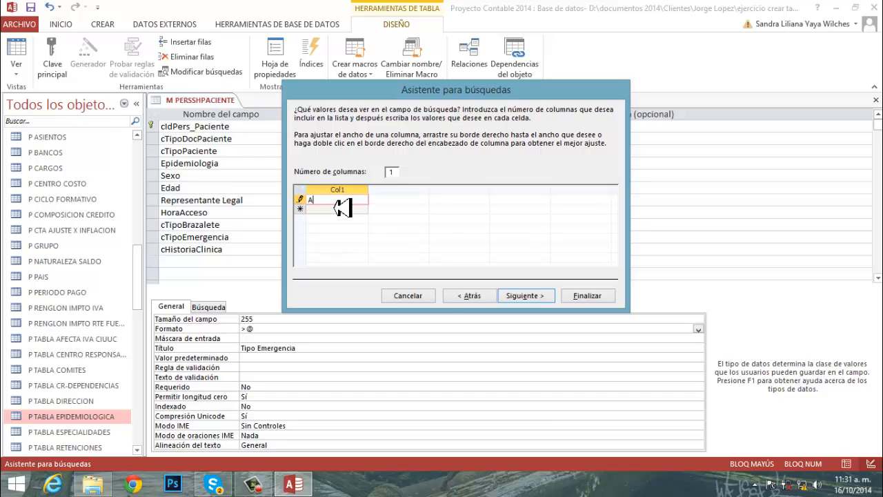
pyautogui.write('MBULATORIO')
pyautogui.press('Return')
pyautogui.write('H')
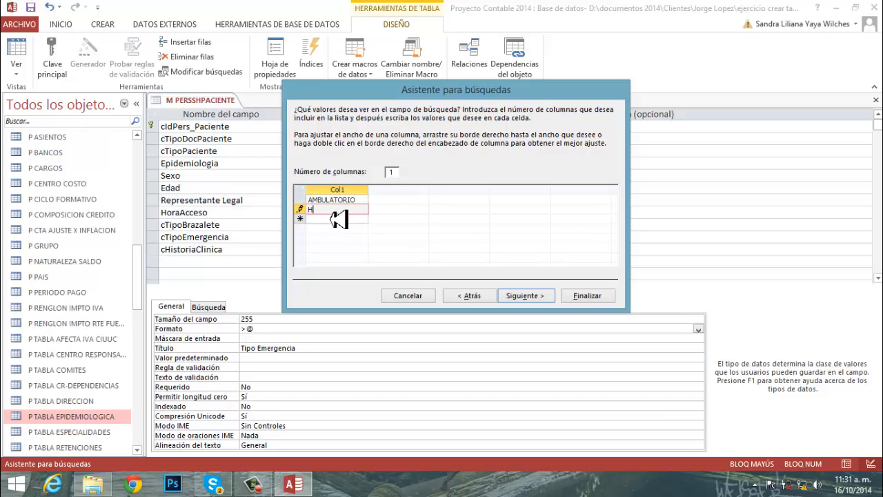
pyautogui.write('OSPI')
pyautogui.write('TALIZACION')
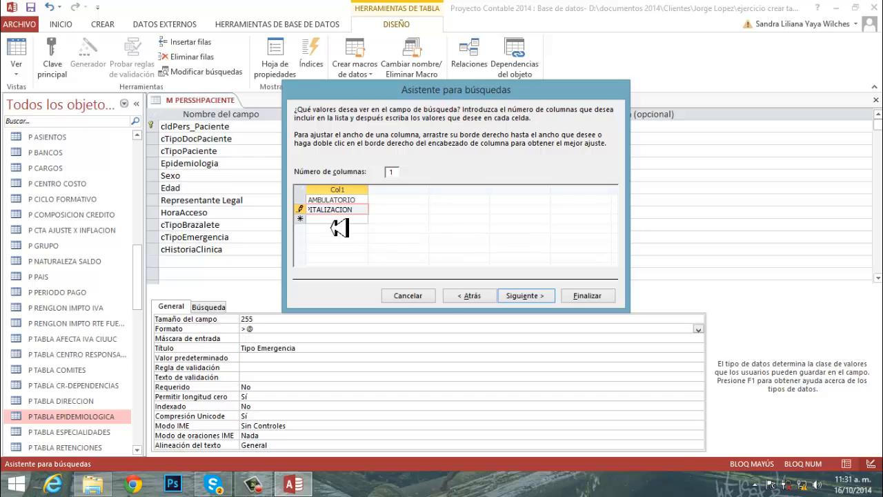
pyautogui.press('Return')
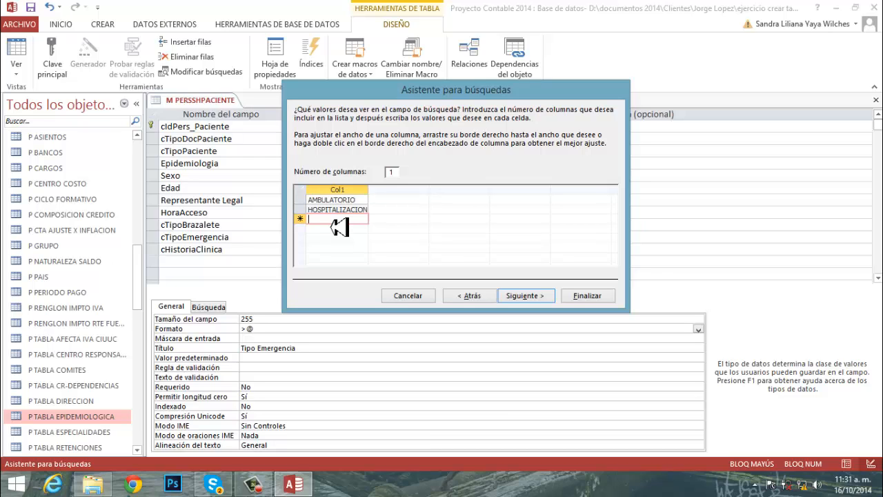
pyautogui.write('TRO')
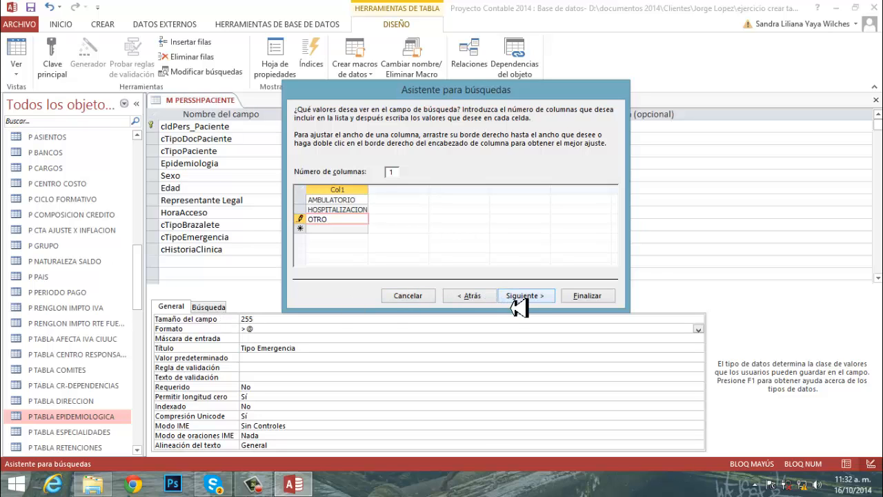
# - Fit the value column's width to its contents and finish the cTipoEmergencia lookup list
pyautogui.click(525, 301)
pyautogui.click(471, 301)
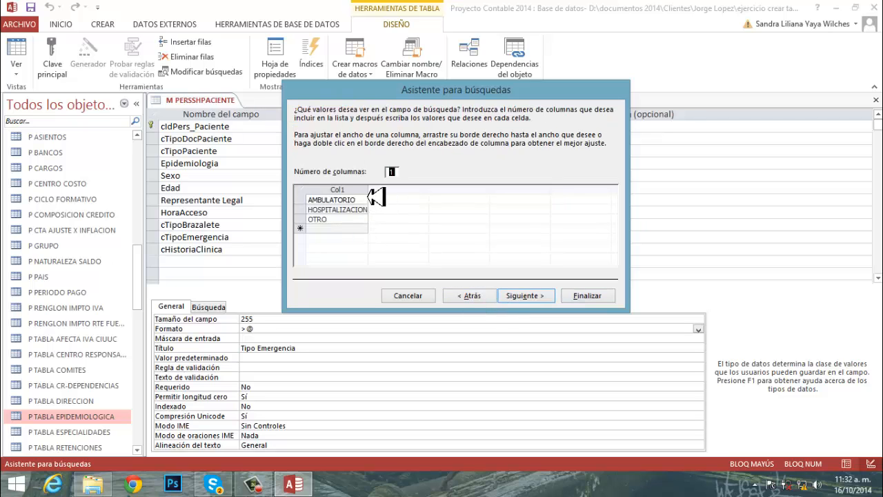
pyautogui.doubleClick(368, 198)
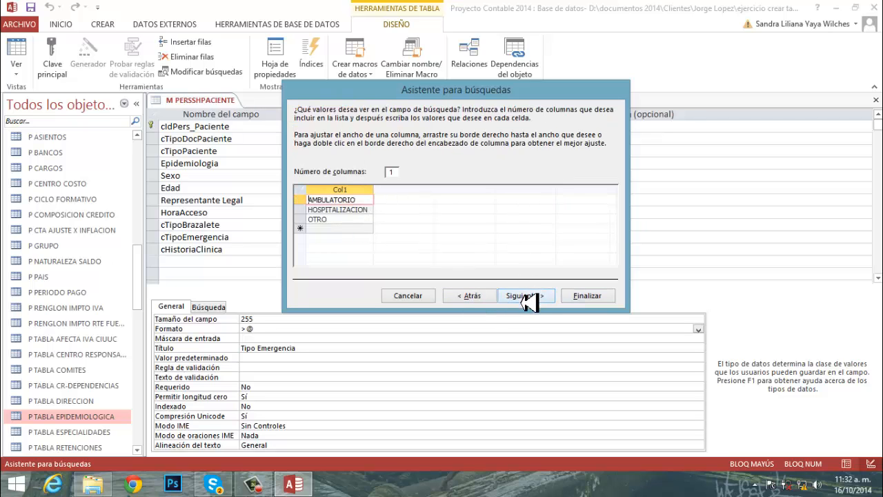
pyautogui.click(524, 298)
pyautogui.click(588, 299)
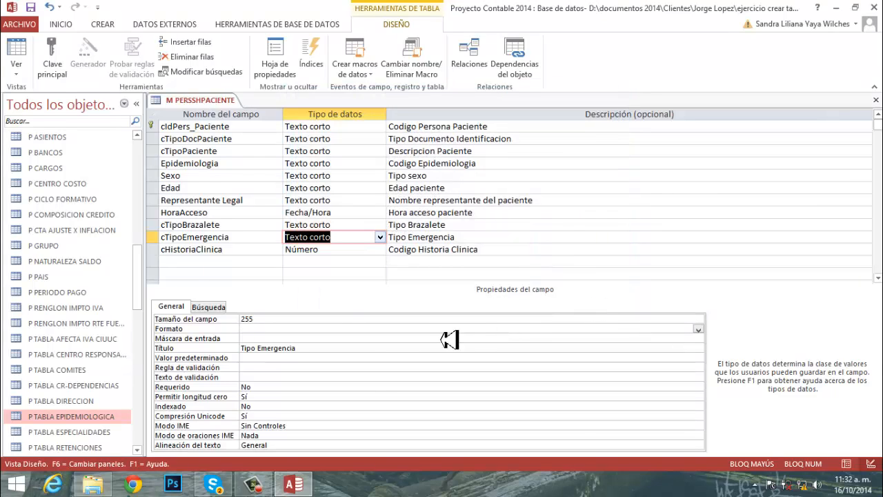
# - Choose Entero largo as the field size of the numeric cHistoriaClinica field
pyautogui.click(249, 261)
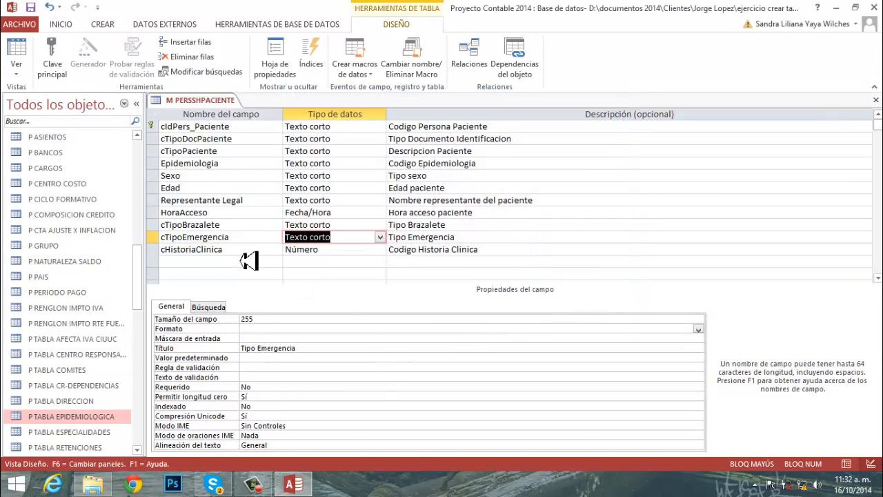
pyautogui.click(350, 259)
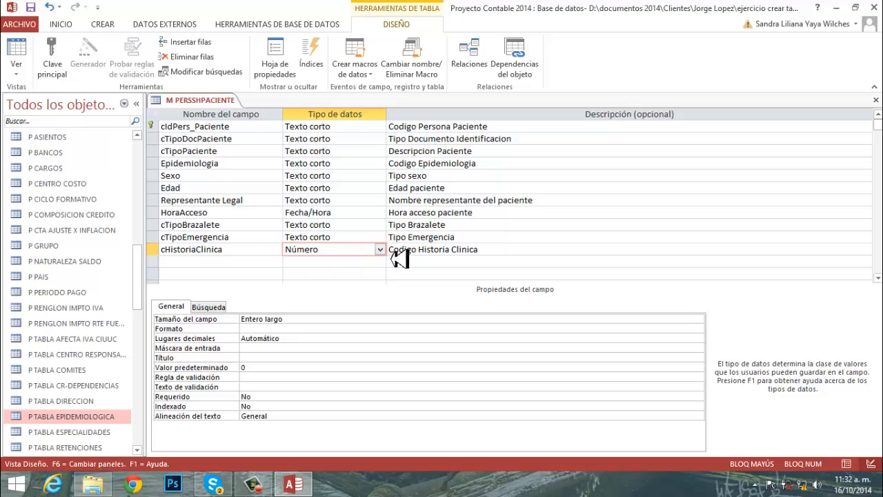
pyautogui.click(311, 320)
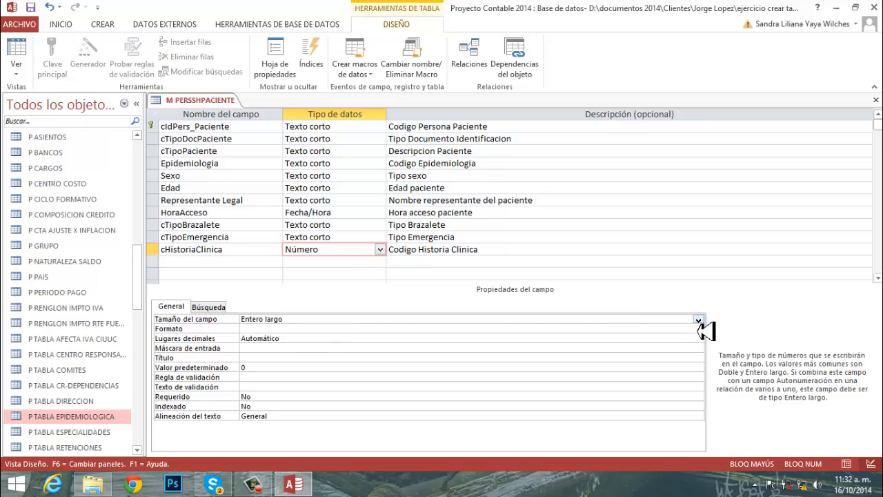
pyautogui.click(698, 321)
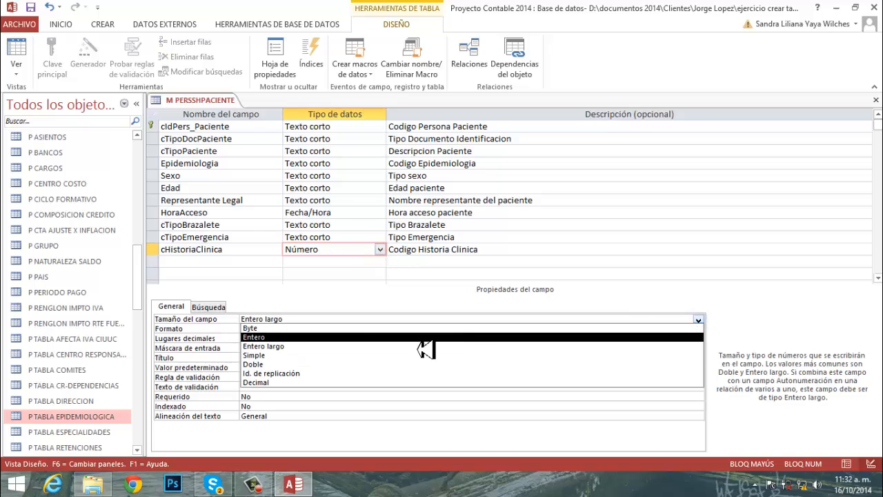
pyautogui.click(268, 347)
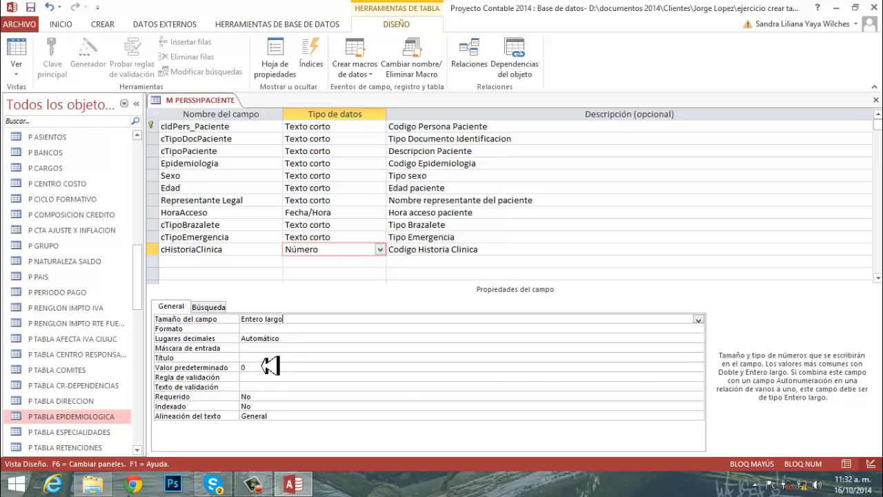
# - Give the cHistoriaClinica field the title "Nro Historia Clinica" and move on to the empty row below it
pyautogui.click(265, 359)
pyautogui.write('N')
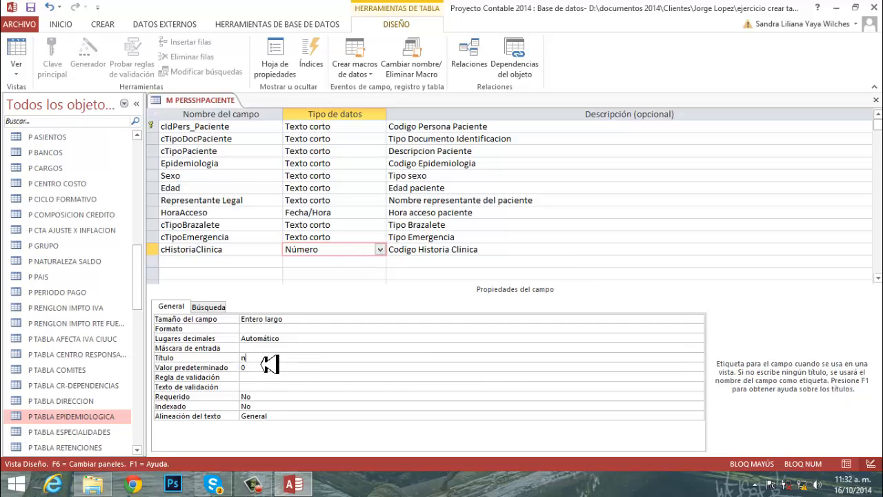
pyautogui.press('capslock')
pyautogui.write('ro Historia Clinica')
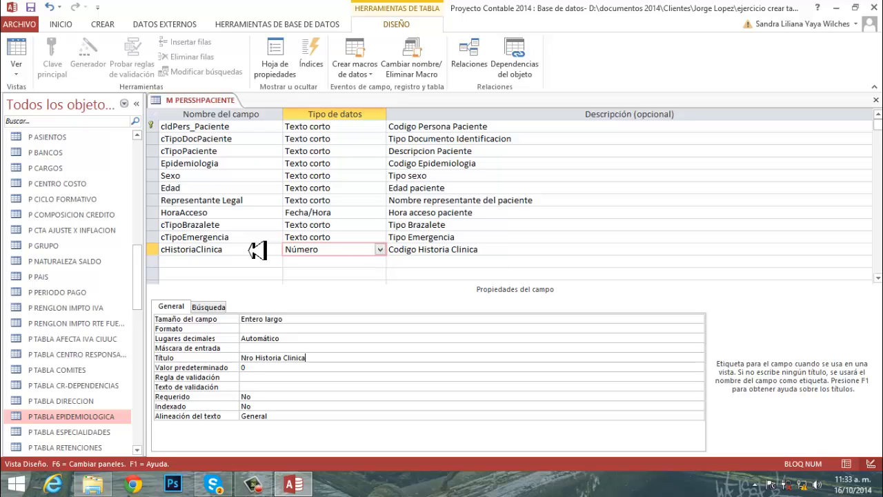
pyautogui.click(536, 255)
pyautogui.press('Tab')
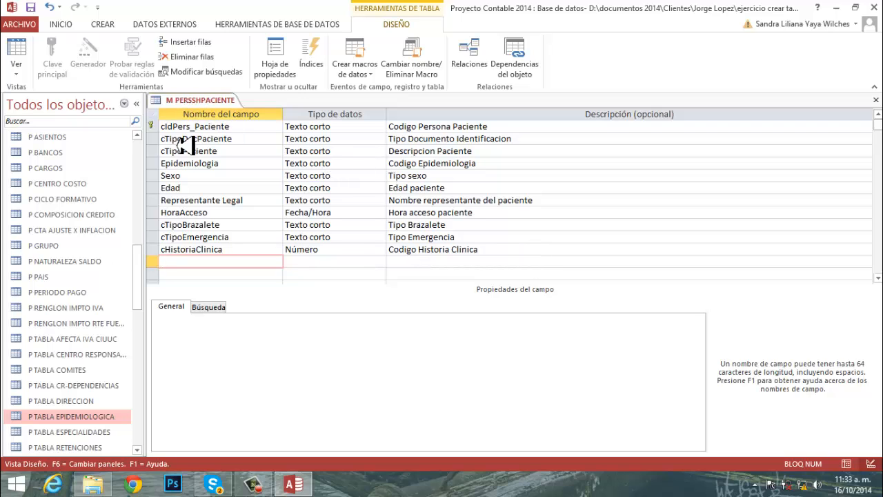
# - Save the design of the M PERSSHPACIENTE table and close it
pyautogui.rightClick(198, 105)
pyautogui.click(221, 107)
pyautogui.rightClick(219, 100)
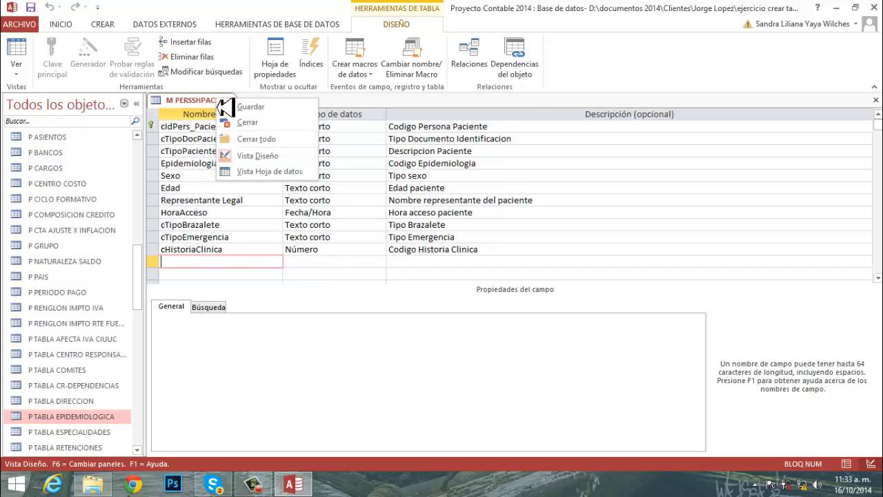
pyautogui.click(262, 125)
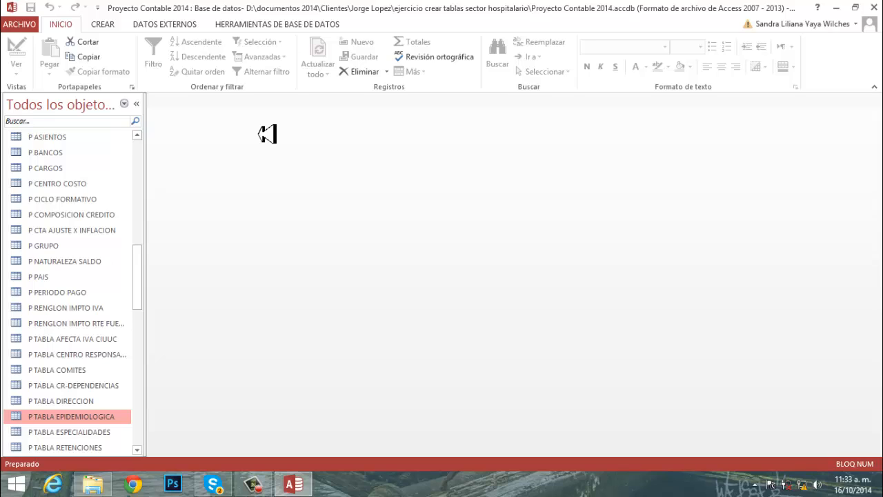
# - Close the Proyecto Contable 2014 database and the file explorer window behind it
pyautogui.click(872, 9)
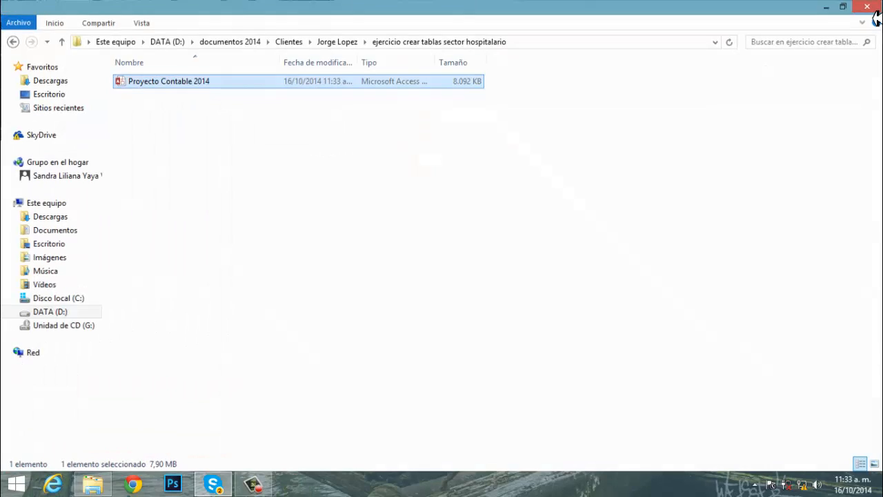
pyautogui.click(874, 12)
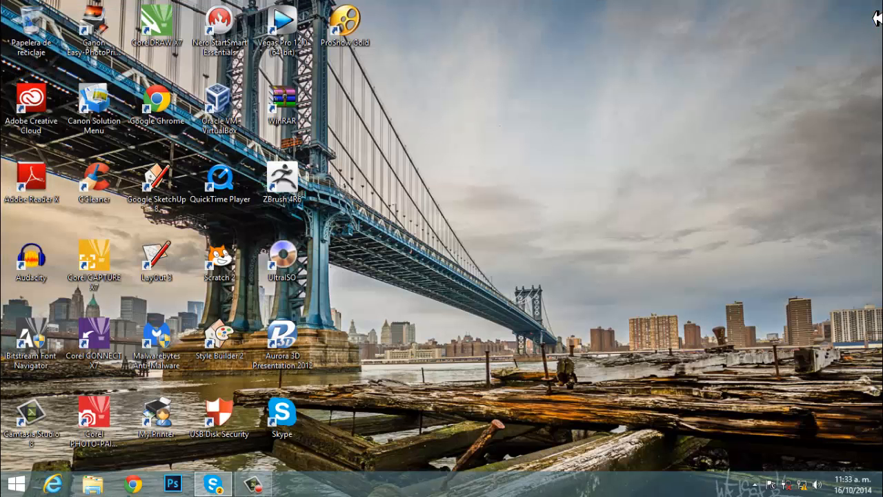